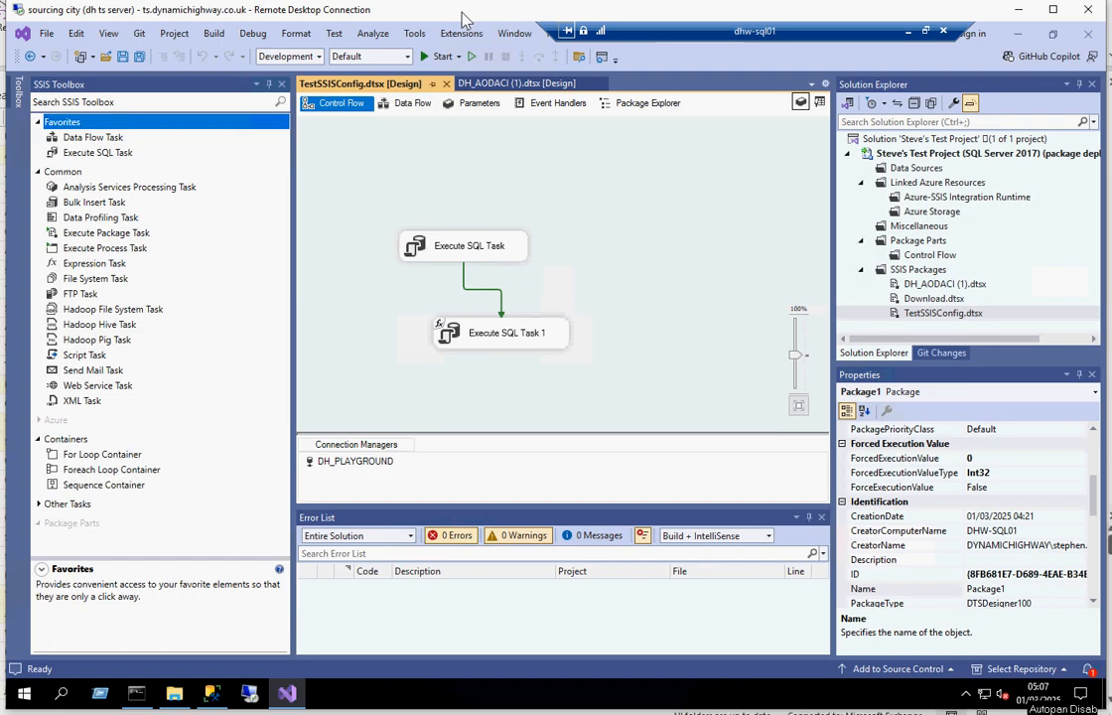
# Inspect the SQL statements of Execute SQL Task and Execute SQL Task 1, leaving both tasks as they are.
pyautogui.click(423, 250)
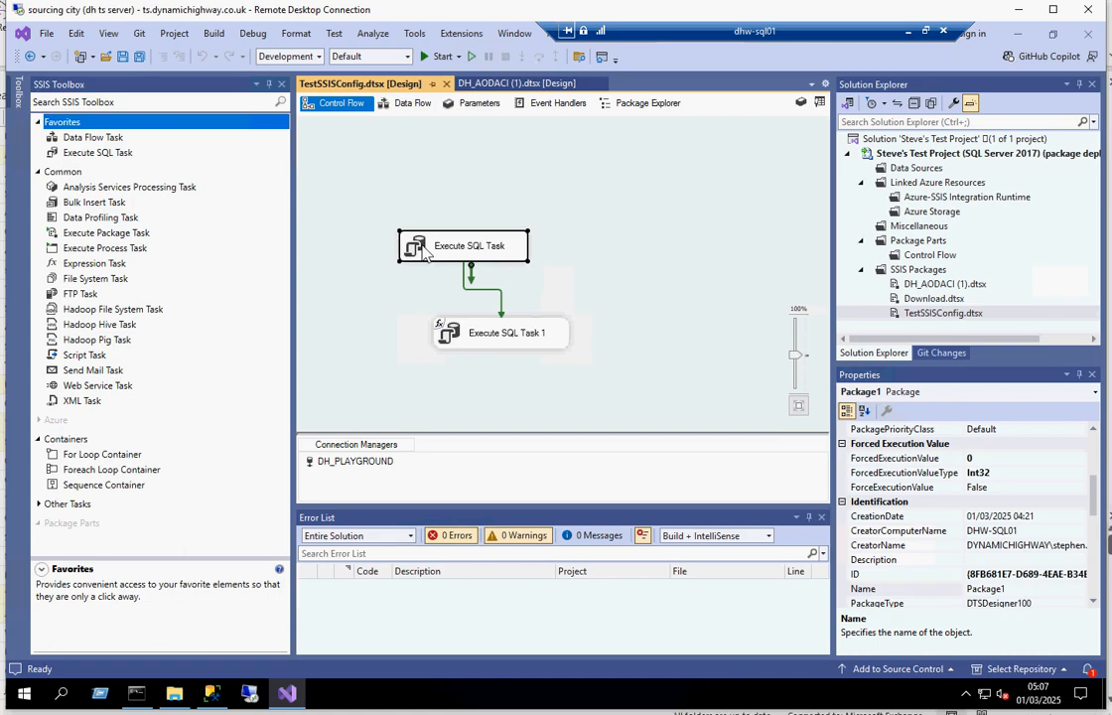
pyautogui.doubleClick(424, 252)
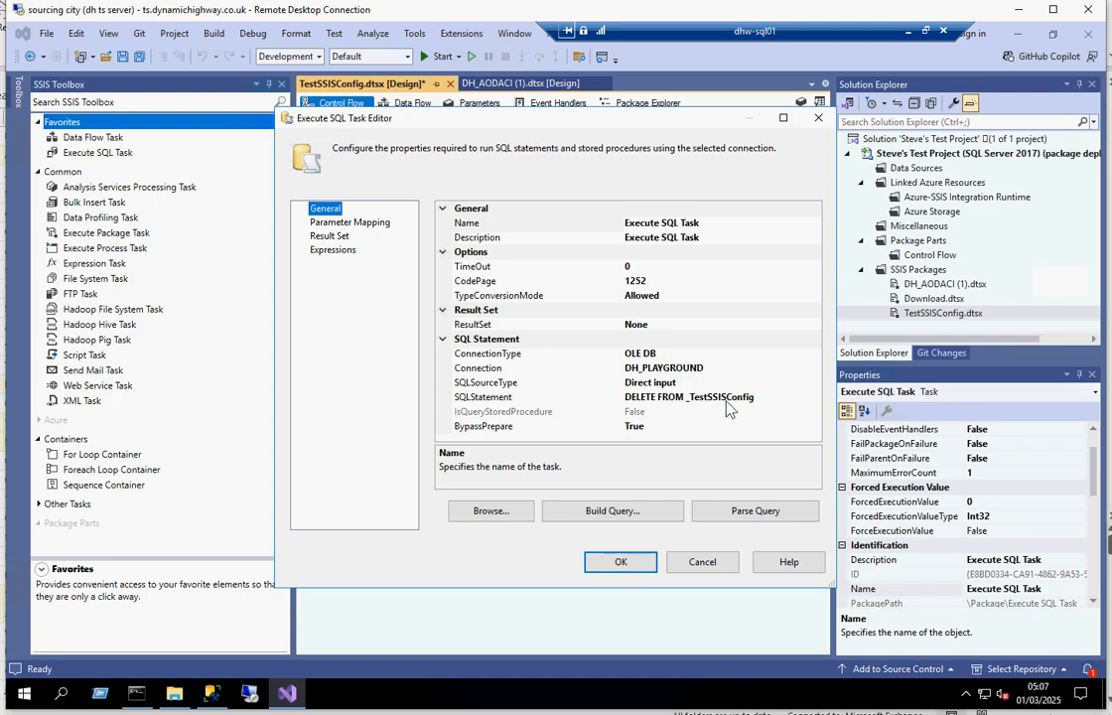
pyautogui.click(707, 564)
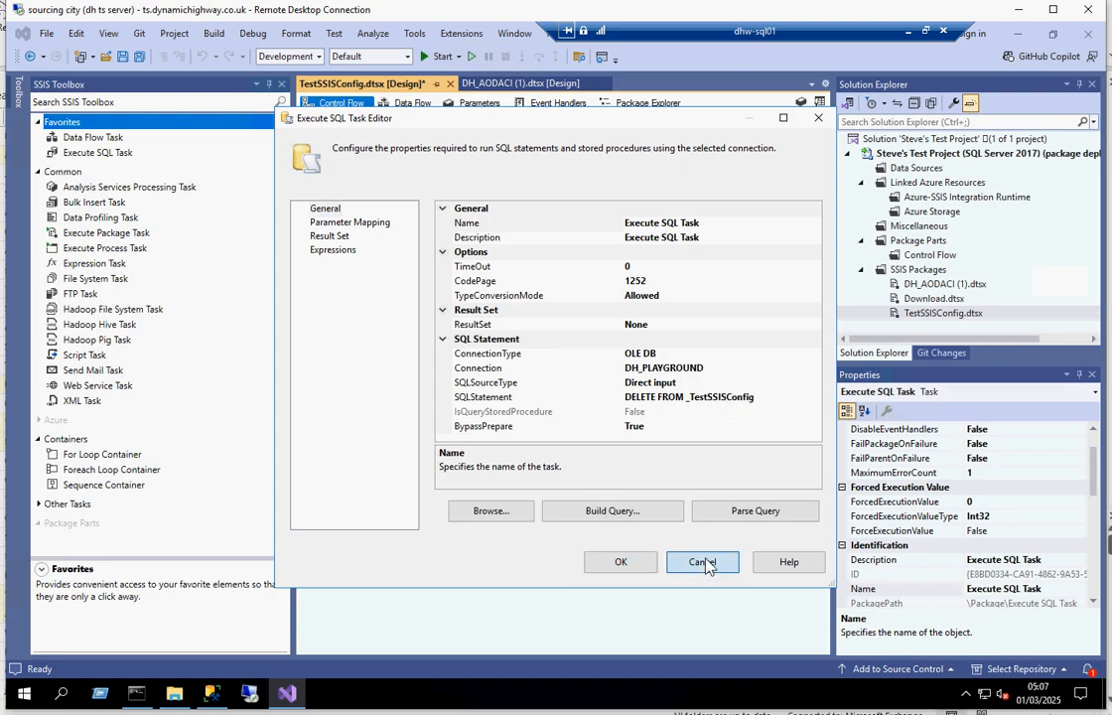
pyautogui.doubleClick(463, 343)
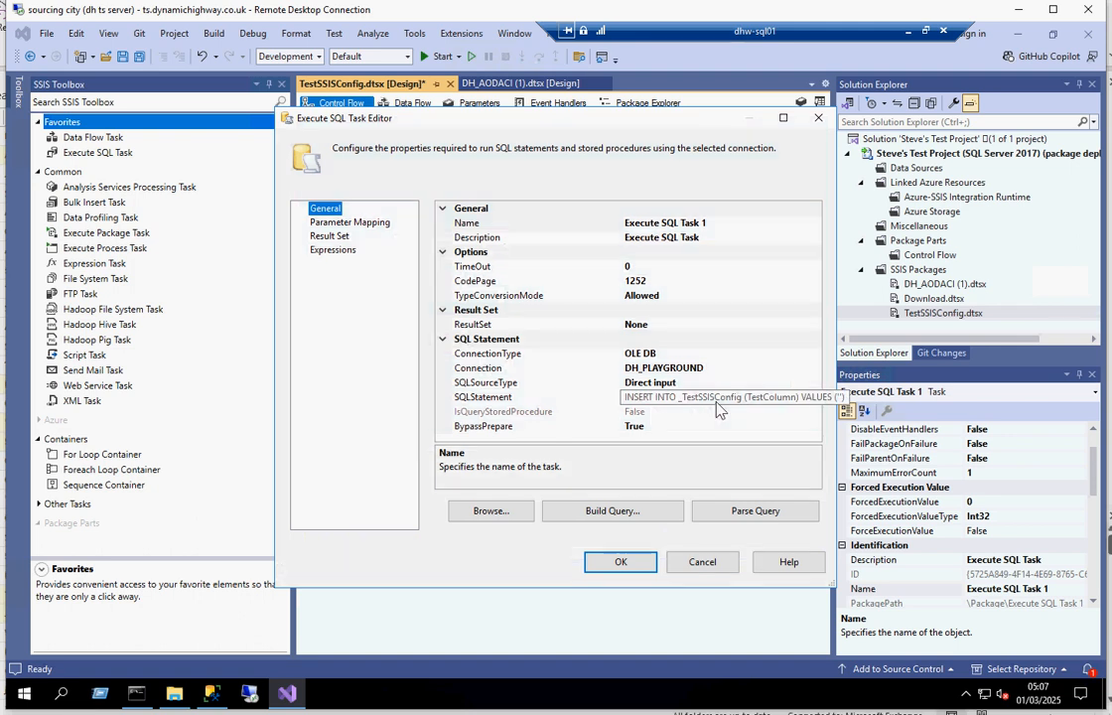
pyautogui.click(707, 569)
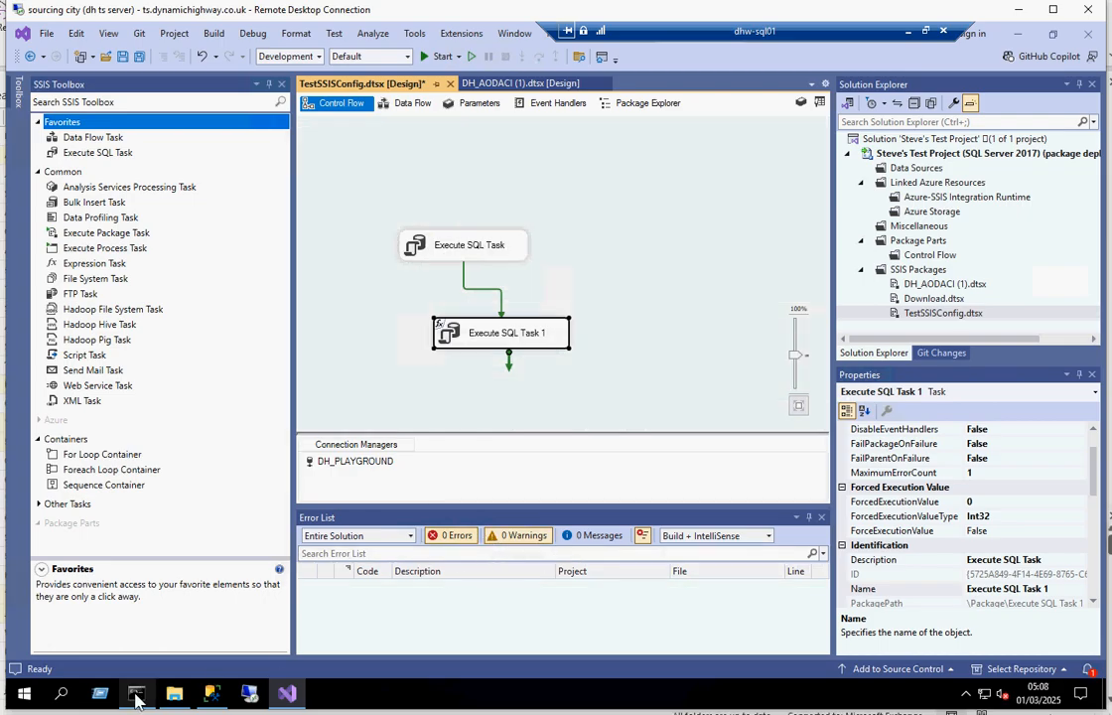
# In Command Prompt, recall the previous dtexec command and review its /FILE and /CONFIGFILE arguments for TestSSISConfig.dtsx and TestSSISConfig01.dtsConfig.
pyautogui.click(136, 699)
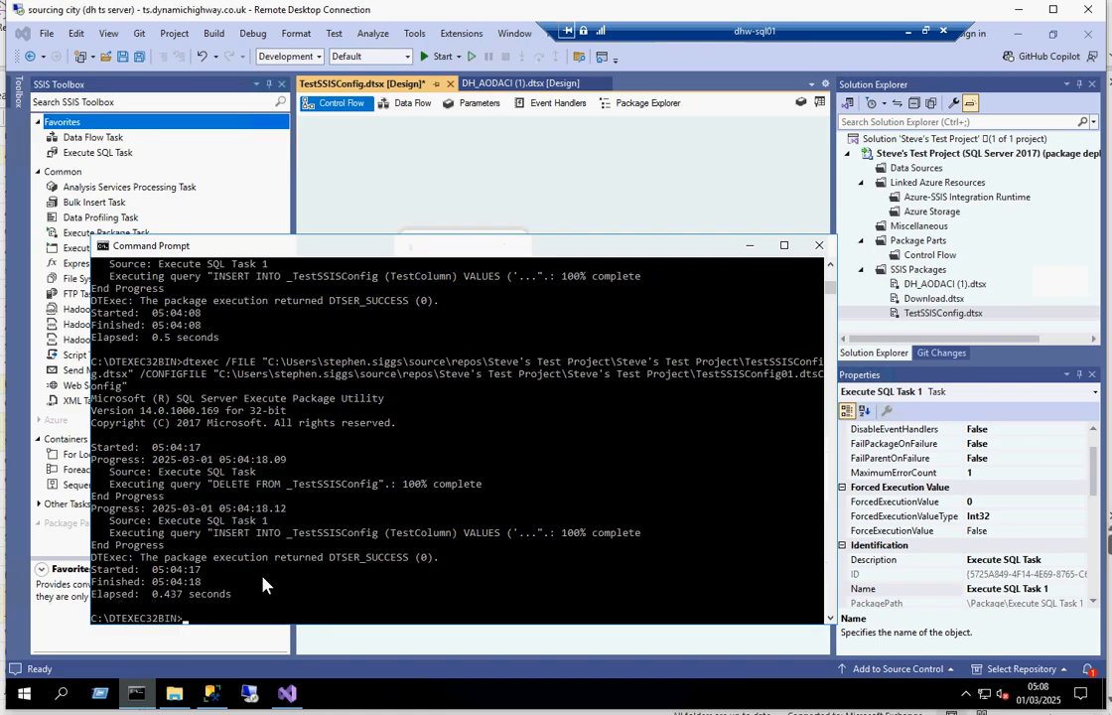
pyautogui.moveTo(460, 253); pyautogui.dragTo(475, 180)
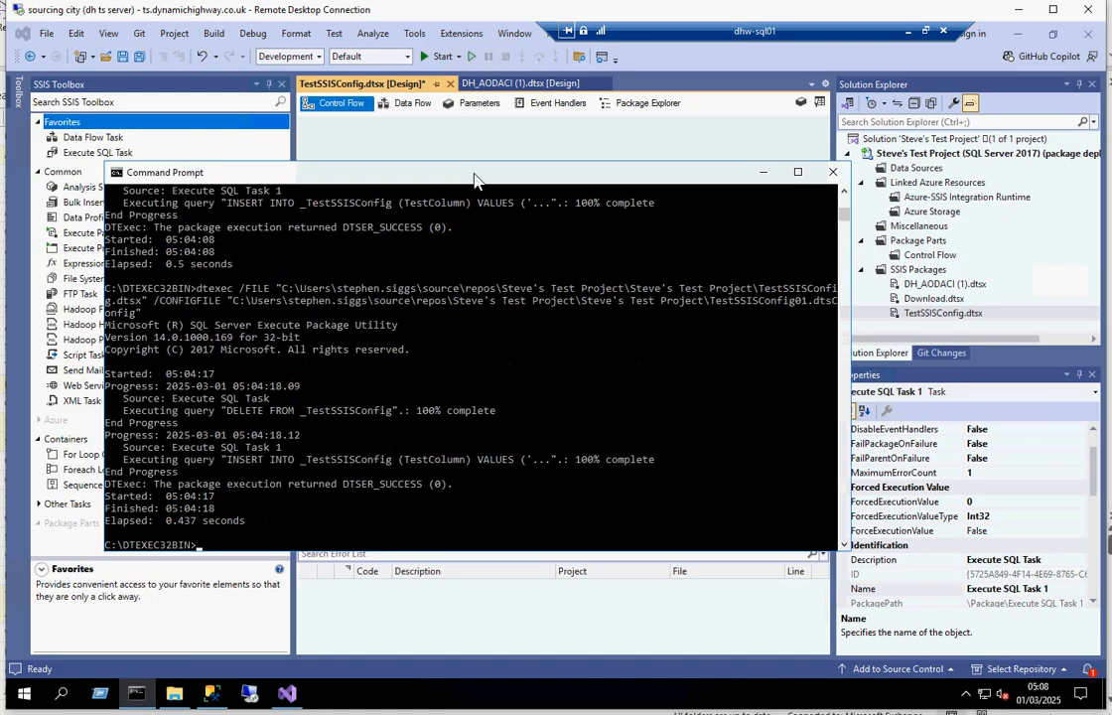
pyautogui.press('Up')
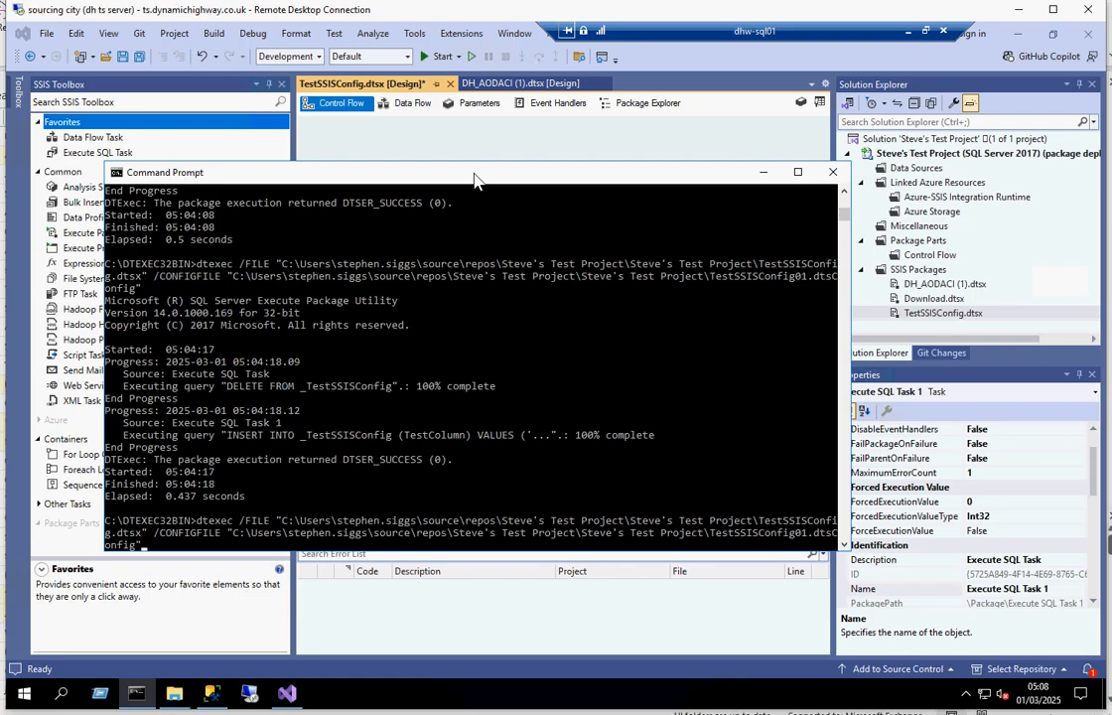
pyautogui.doubleClick(263, 524)
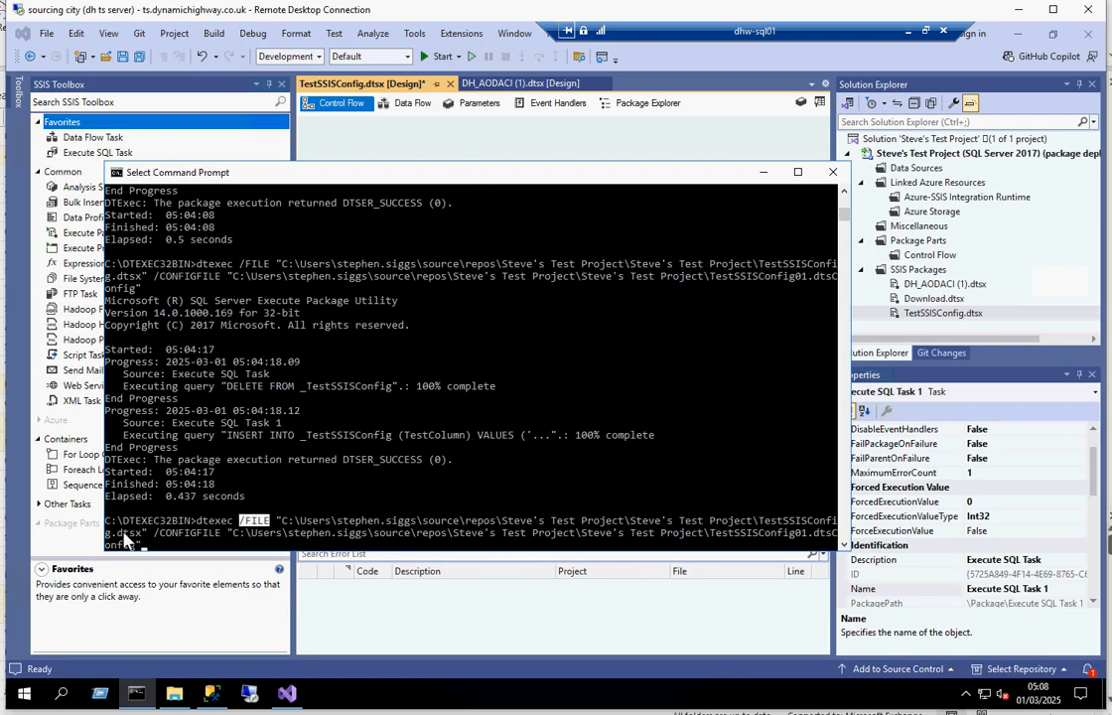
pyautogui.doubleClick(211, 535)
pyautogui.doubleClick(820, 536)
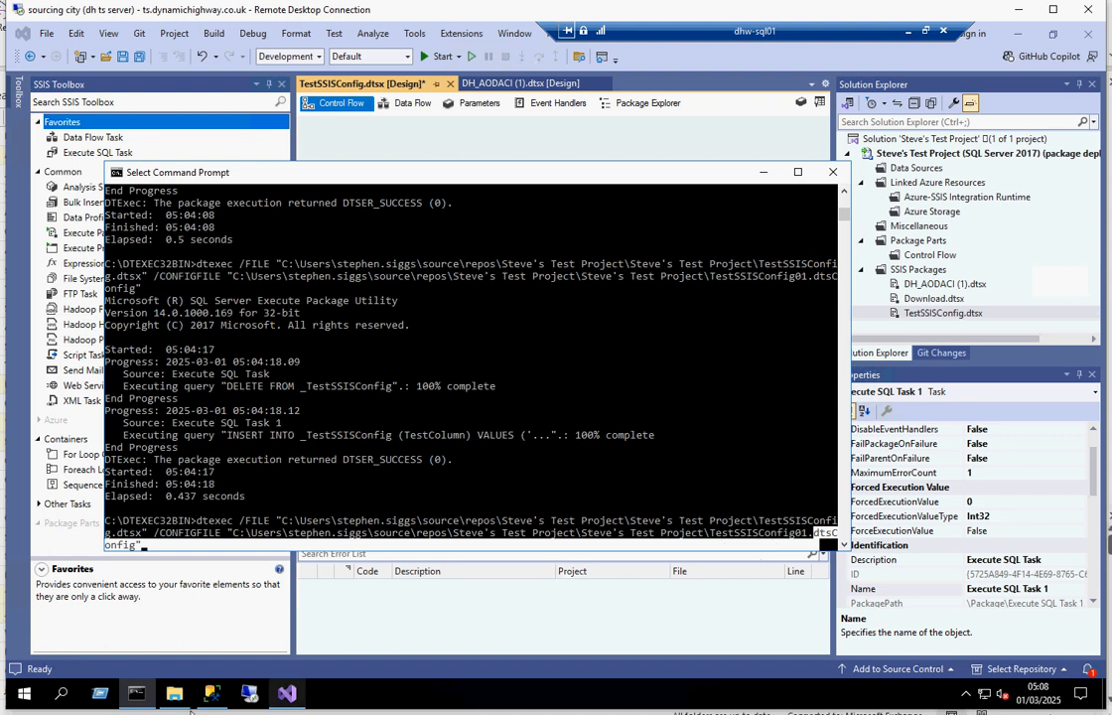
# Check the TestSSISConfig01.dtsConfig file in the project folder in File Explorer and return to the command window.
pyautogui.click(180, 700)
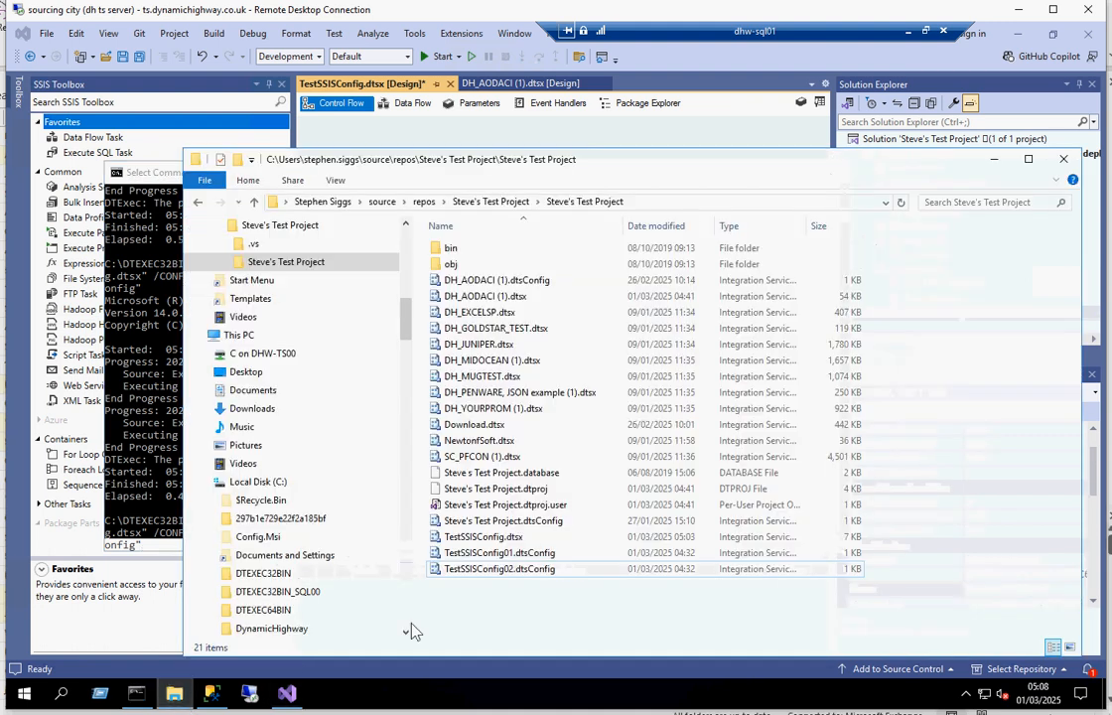
pyautogui.click(526, 556)
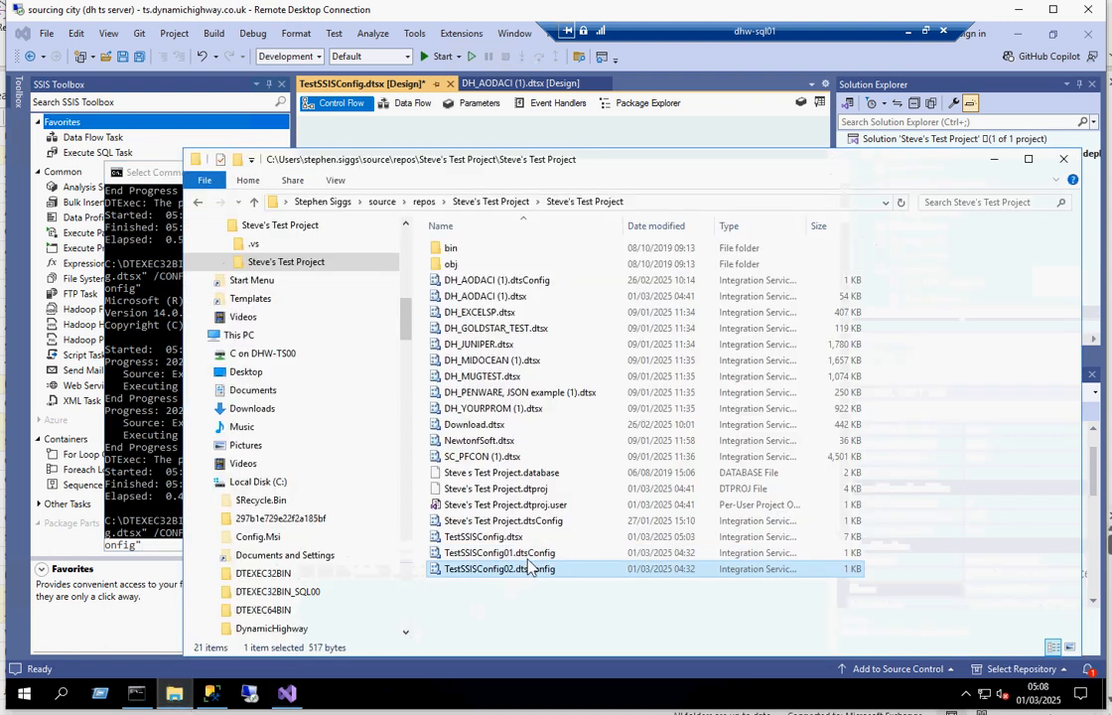
pyautogui.click(993, 159)
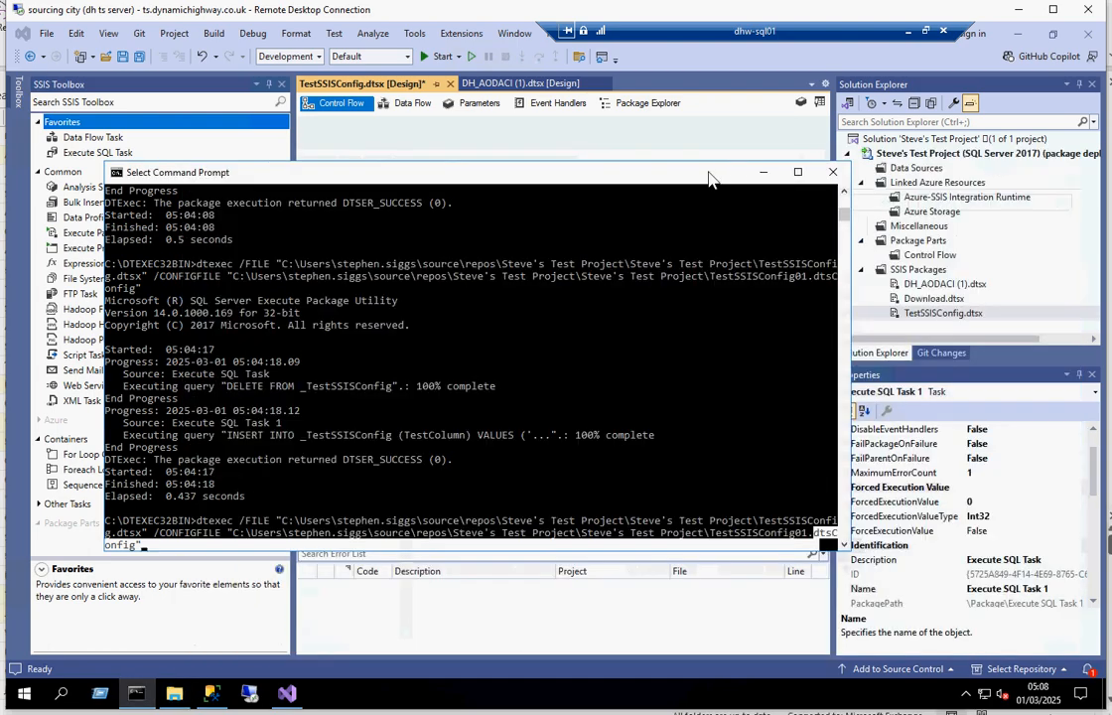
# Run the recalled dtexec command with TestSSISConfig01.dtsConfig and view the _TestSSISConfig query results in SQL Server Management Studio.
pyautogui.press('Escape')
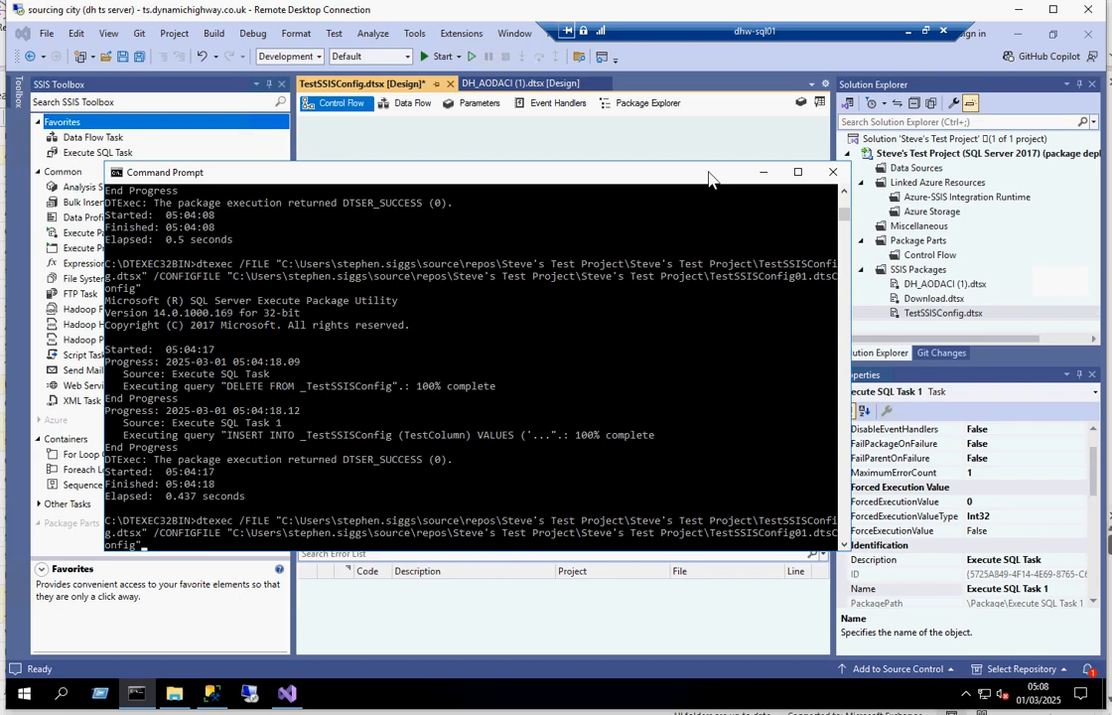
pyautogui.press('Return')
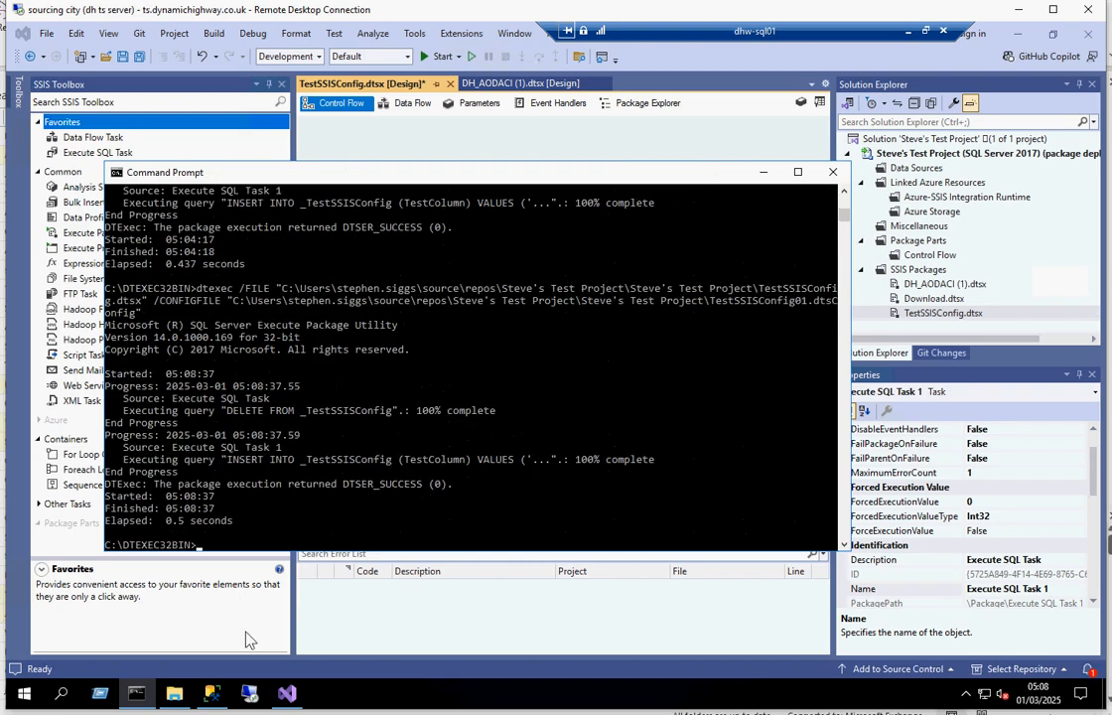
pyautogui.click(211, 693)
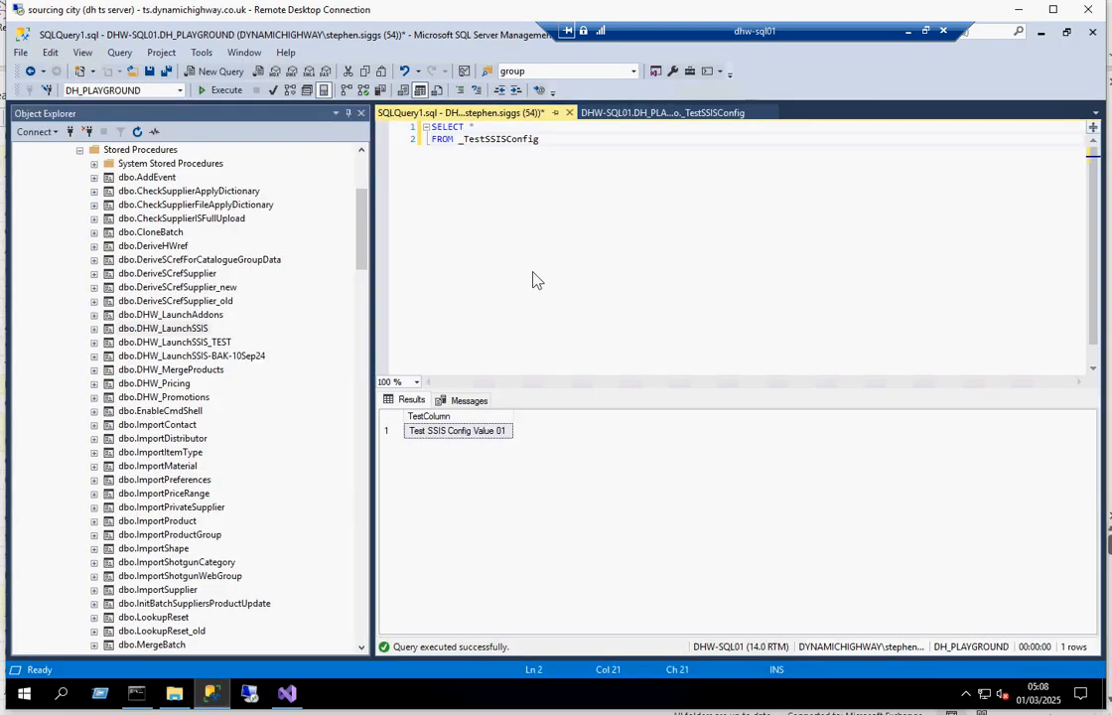
pyautogui.press('Left')
# Run TestSSISConfig.dtsx through dtexec in Command Prompt with TestSSISConfig02.dtsConfig and requery the _TestSSISConfig table in SQL Server Management Studio.
pyautogui.click(136, 699)
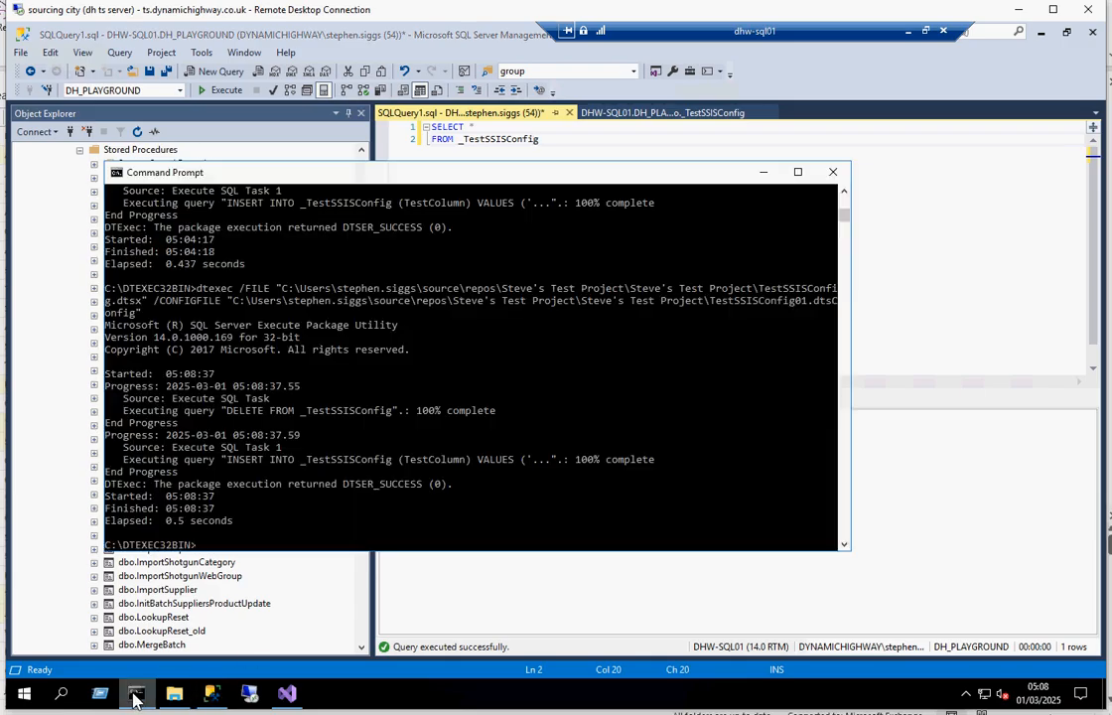
pyautogui.press('Up')
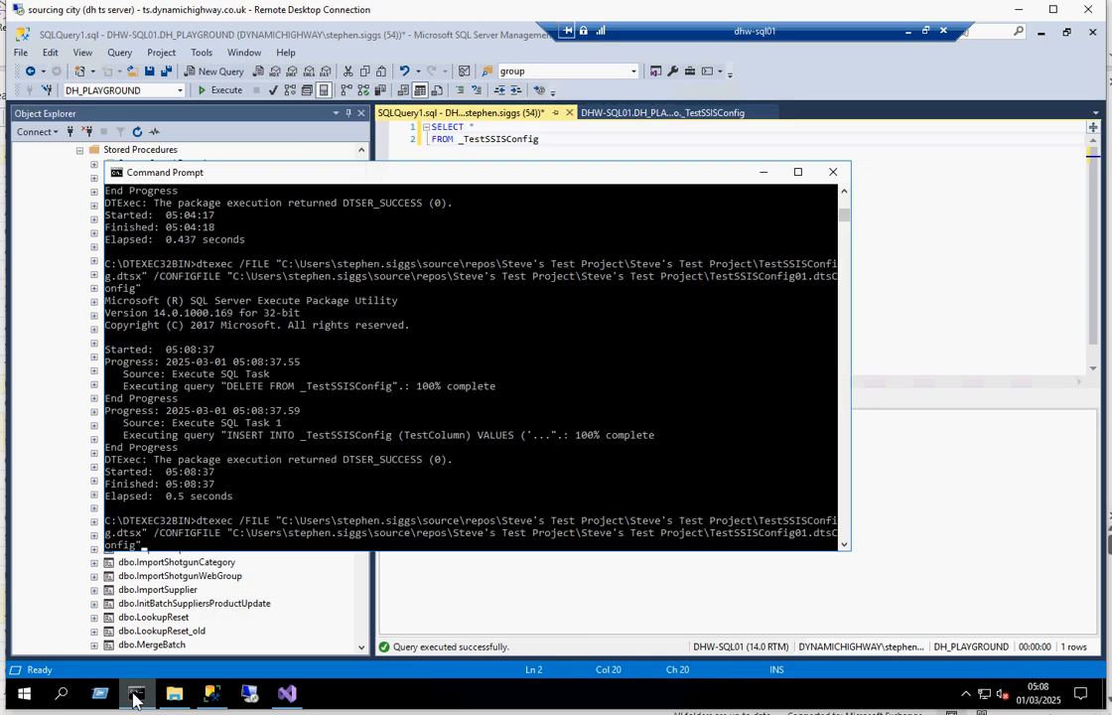
pyautogui.press('Up')
pyautogui.press('Up')
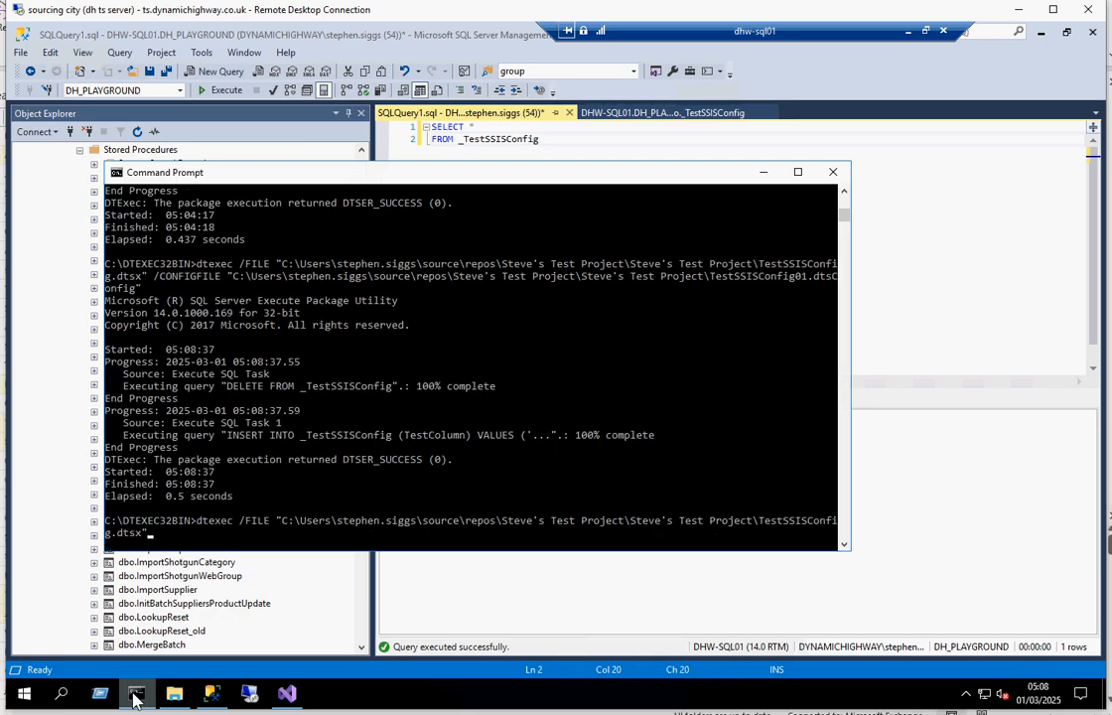
pyautogui.press('Down')
pyautogui.press('Down')
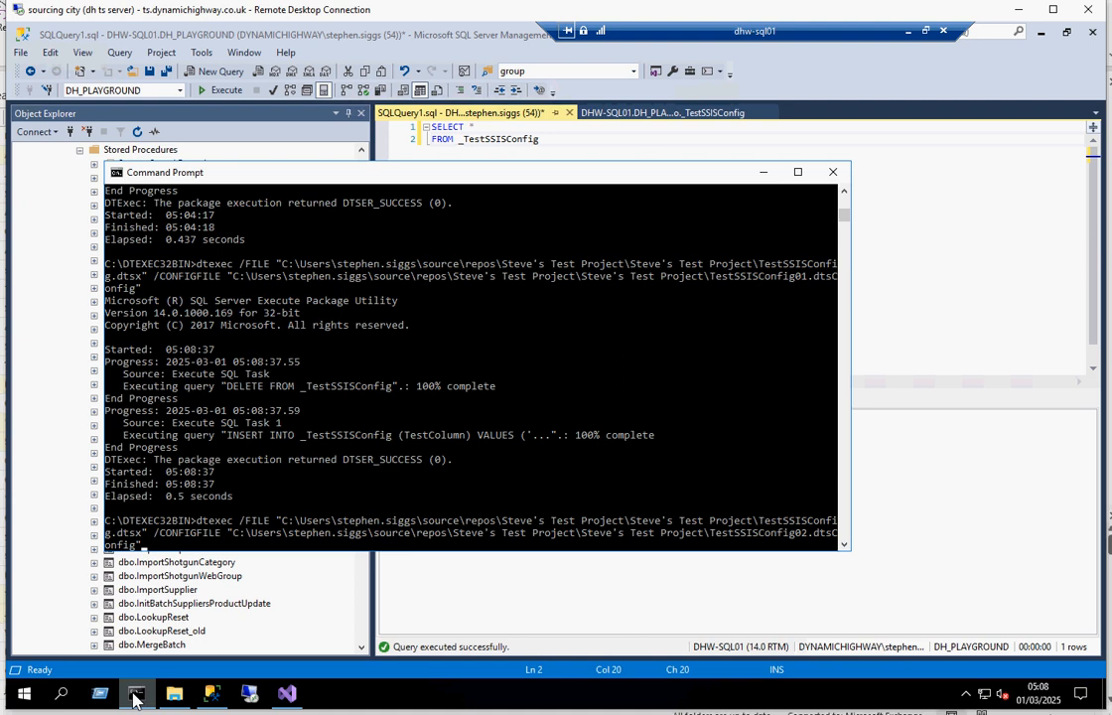
pyautogui.moveTo(771, 534); pyautogui.dragTo(816, 535)
pyautogui.press('Return')
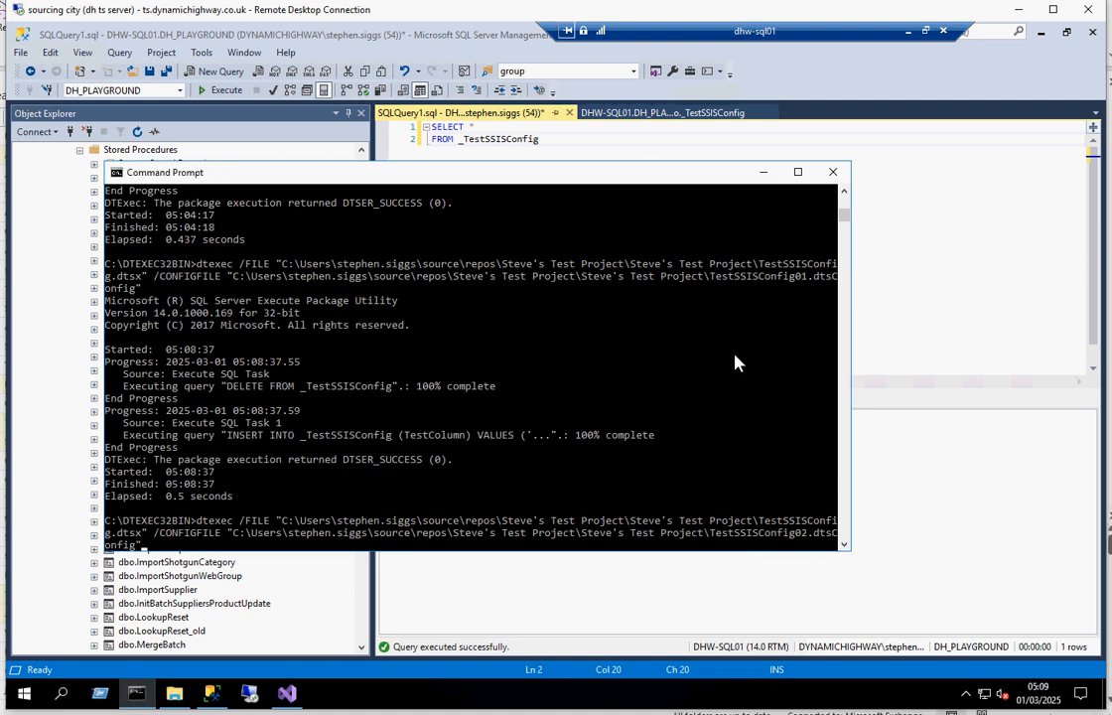
pyautogui.press('Return')
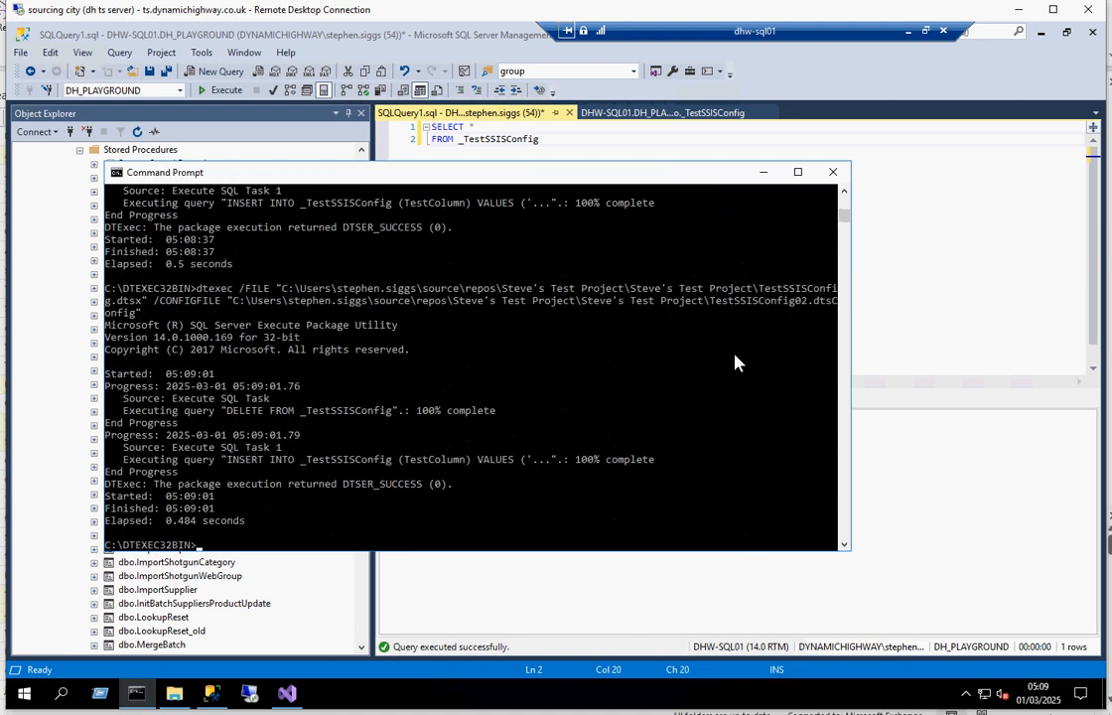
pyautogui.click(985, 245)
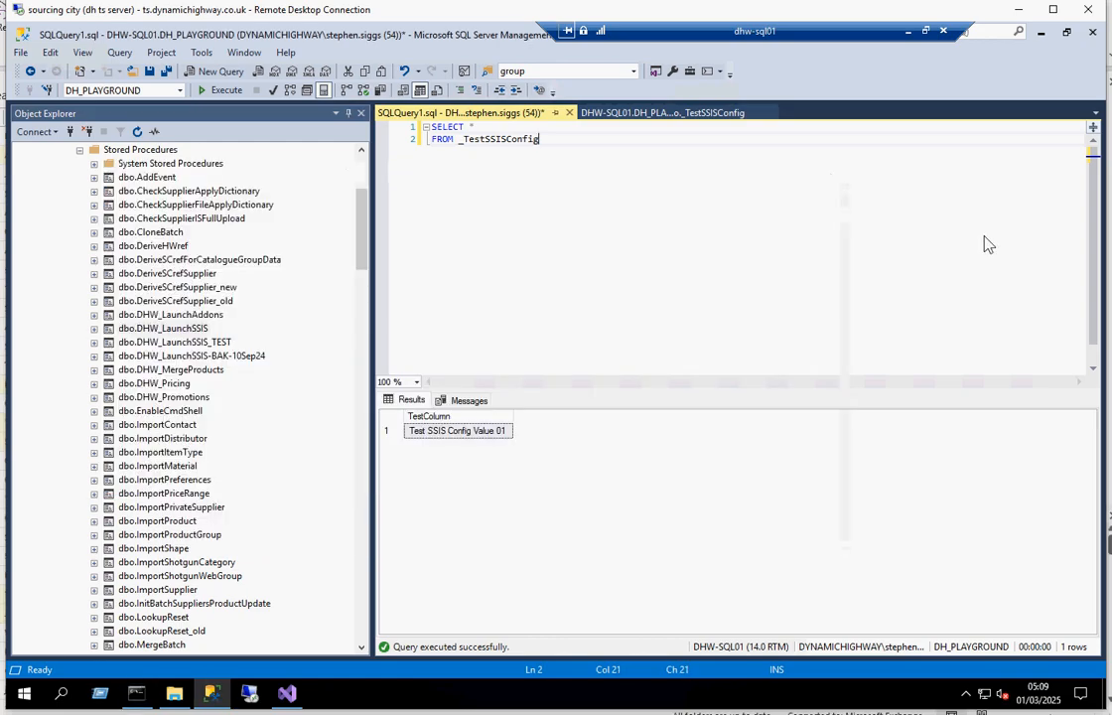
pyautogui.press('F5')
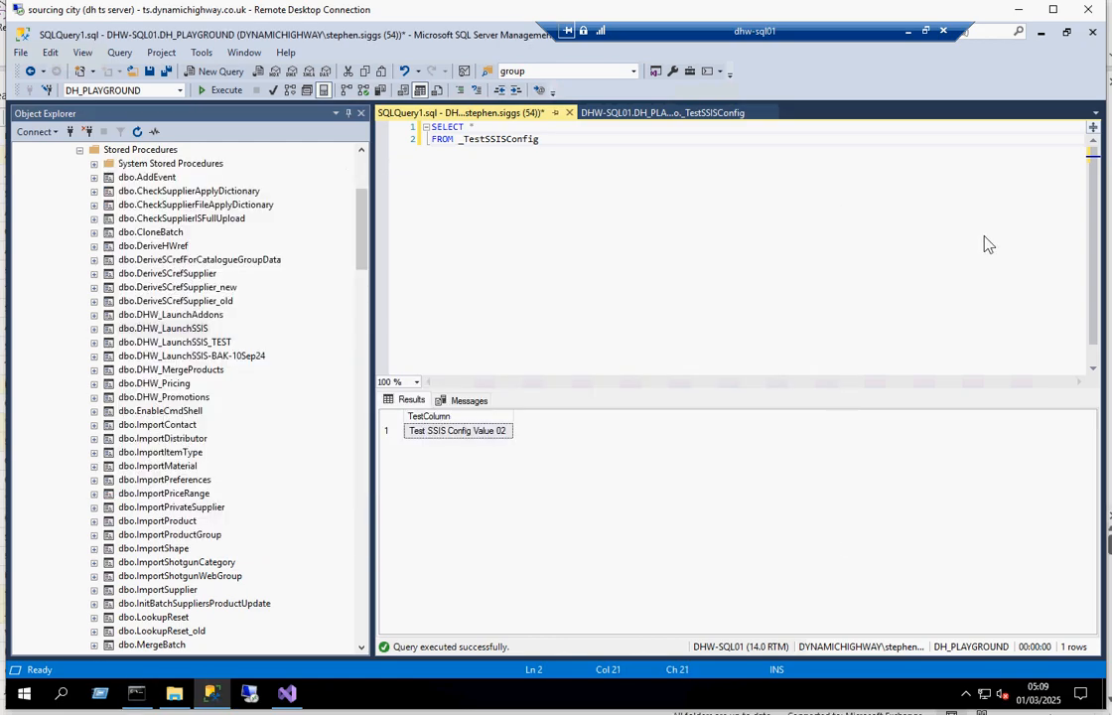
# Rerun the package from Command Prompt with TestSSISConfig01.dtsConfig and refresh the _TestSSISConfig query in SQL Server Management Studio.
pyautogui.click(137, 694)
pyautogui.press('Up')
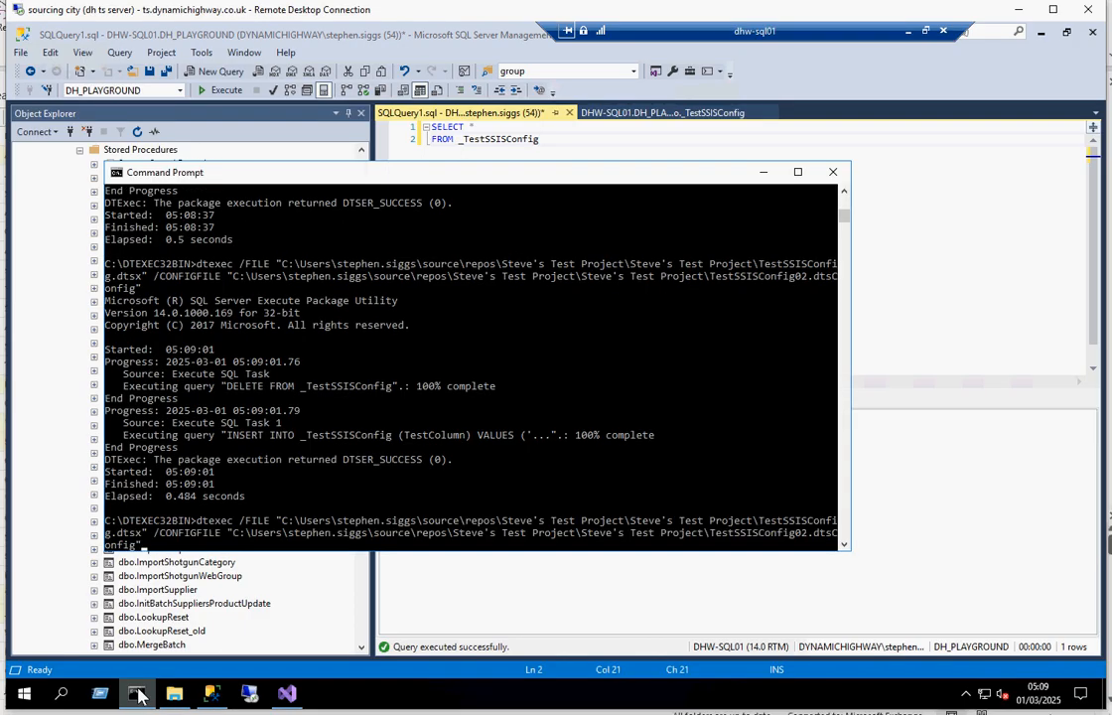
pyautogui.press('Return')
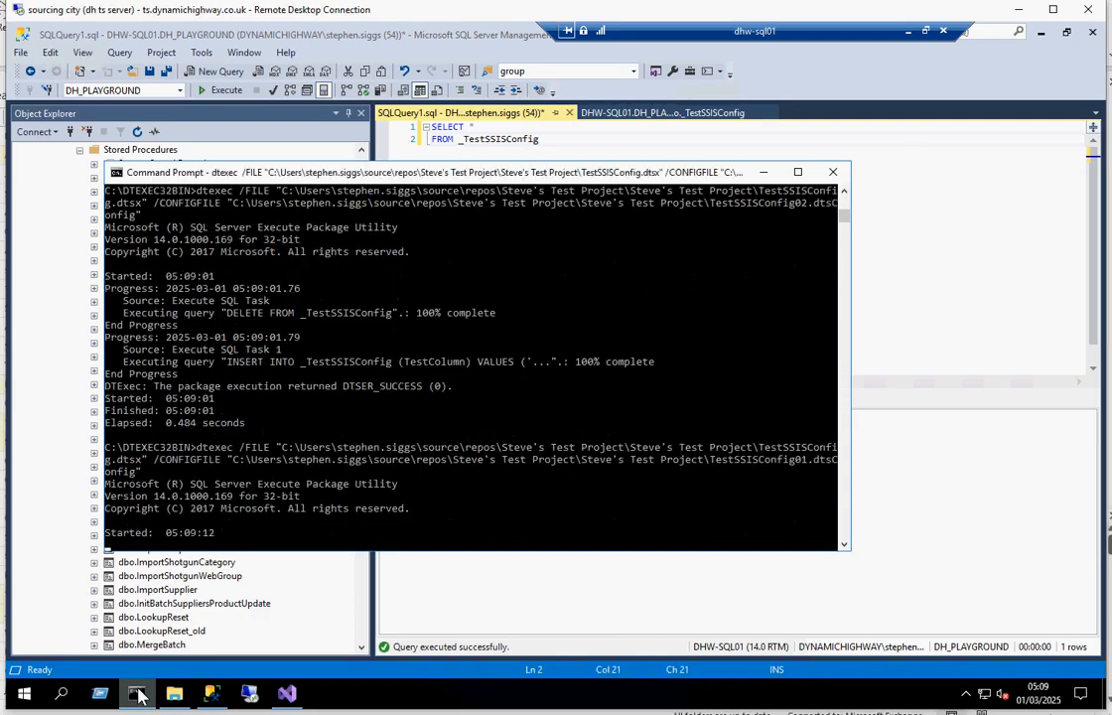
pyautogui.click(926, 279)
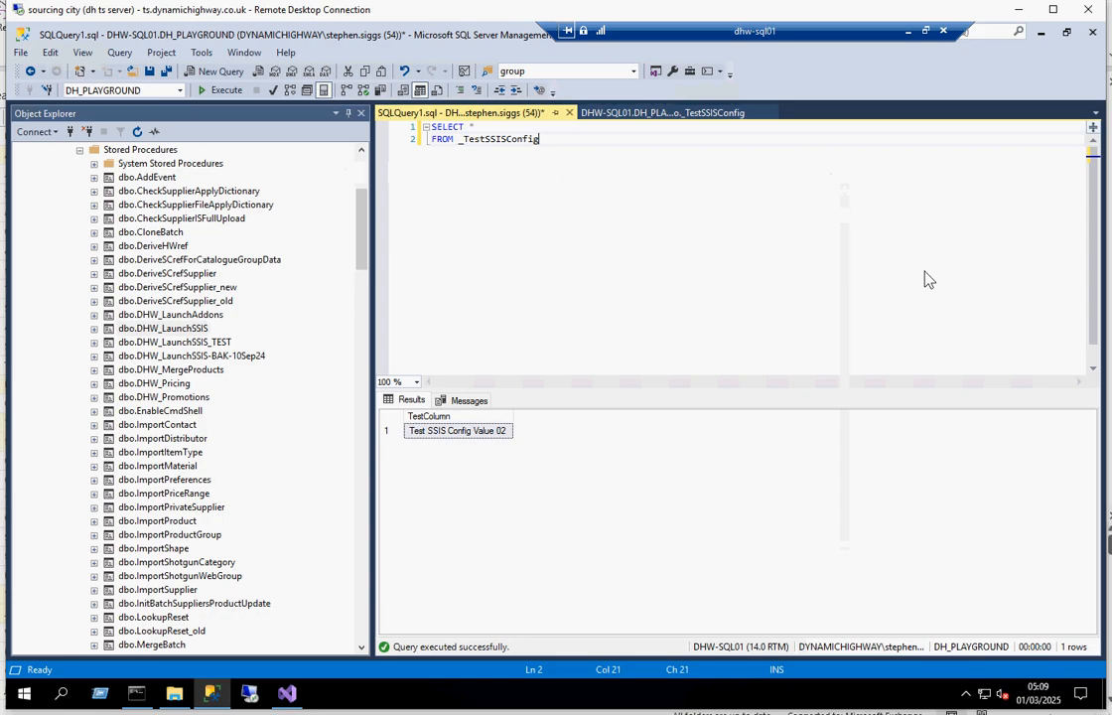
pyautogui.press('F5')
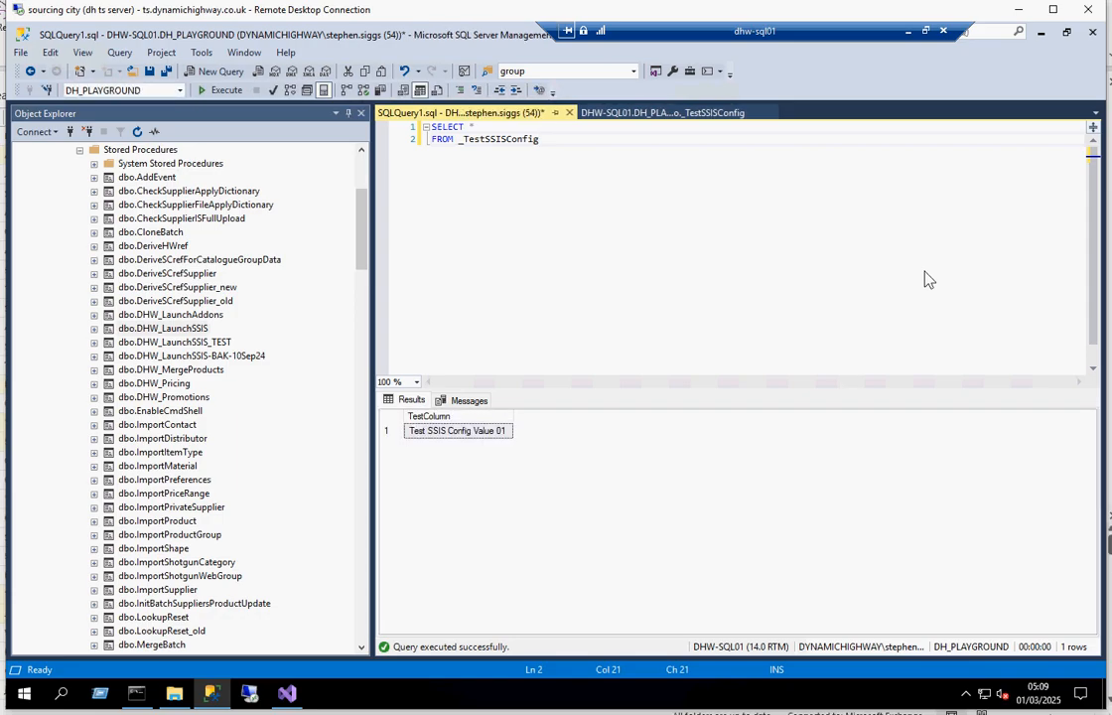
# Switch to Visual Studio and review the TestSSISConfig package's settings in the Package Configurations Organizer, closing it without adding a configuration.
pyautogui.click(287, 695)
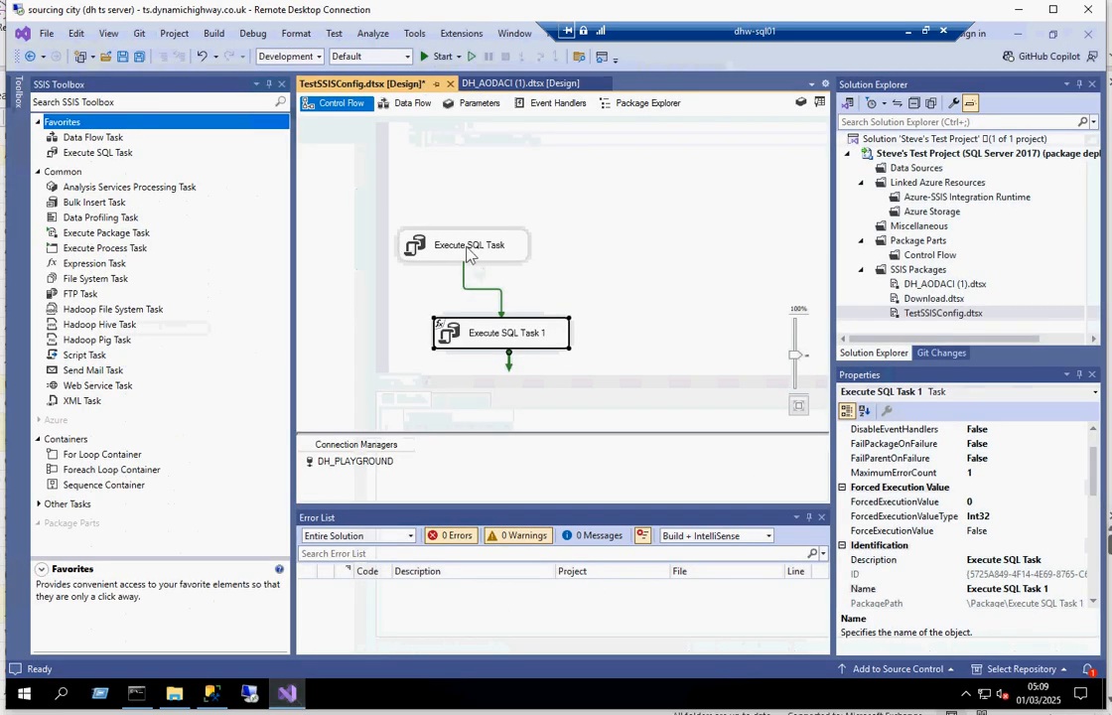
pyautogui.click(485, 151)
pyautogui.click(463, 33)
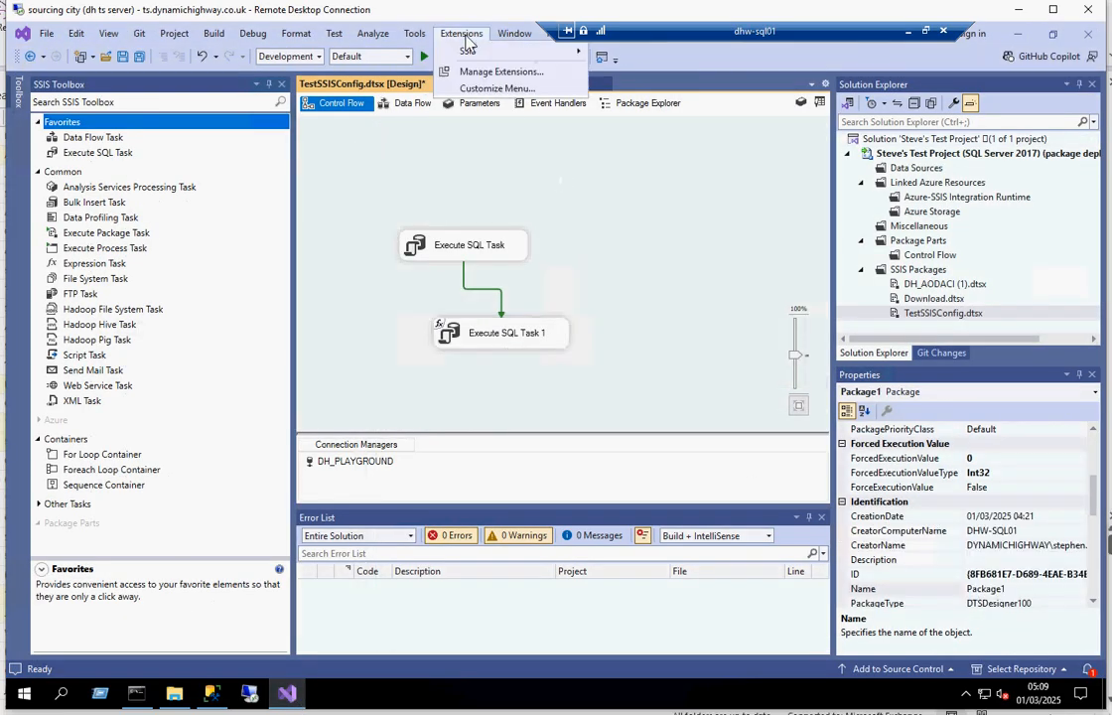
pyautogui.moveTo(518, 53)
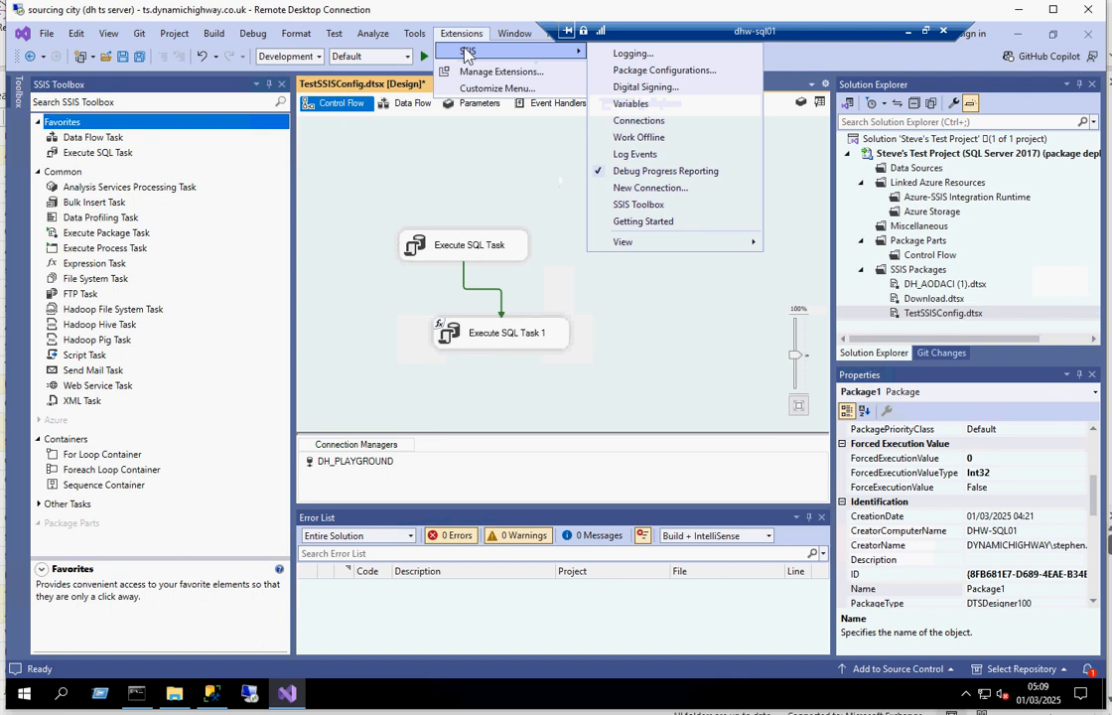
pyautogui.click(636, 71)
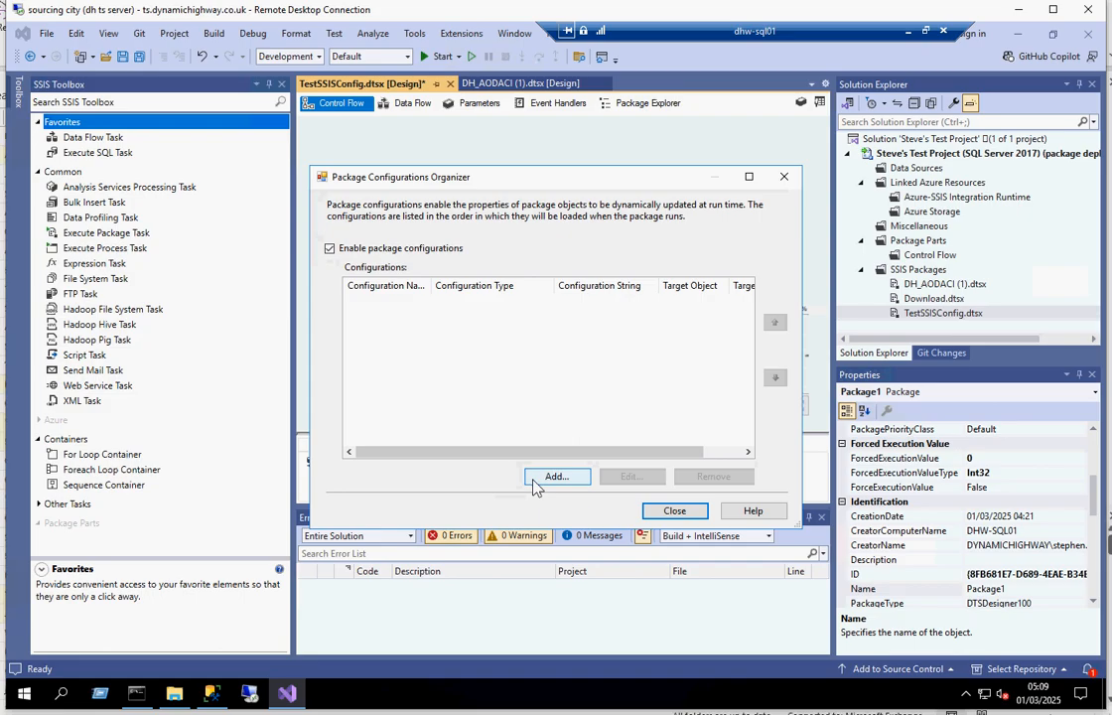
pyautogui.click(675, 511)
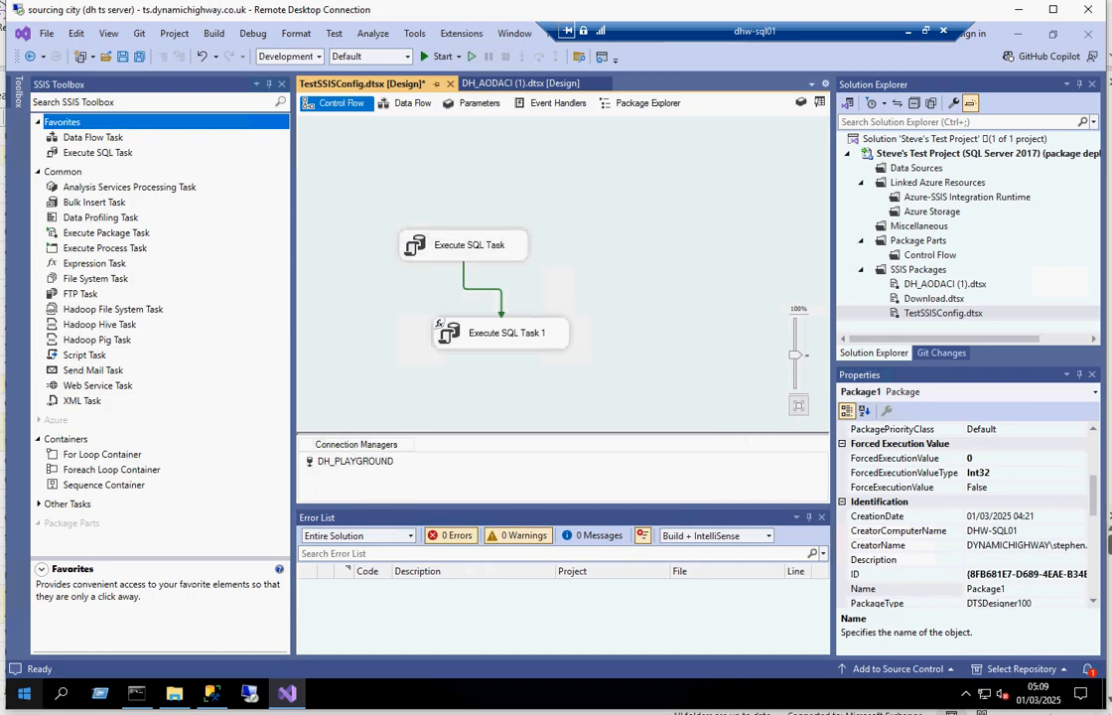
# Switch to the browser window showing the Microsoft Learn documentation page for the dtexec utility.
pyautogui.moveTo(246, 713)
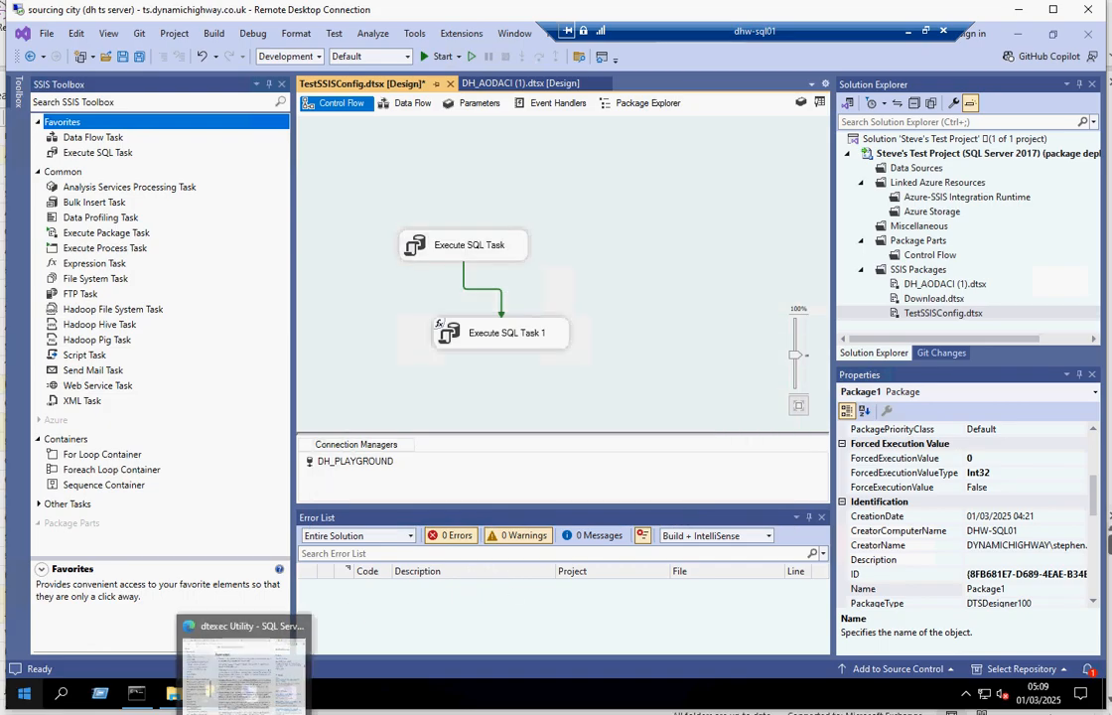
pyautogui.click(247, 668)
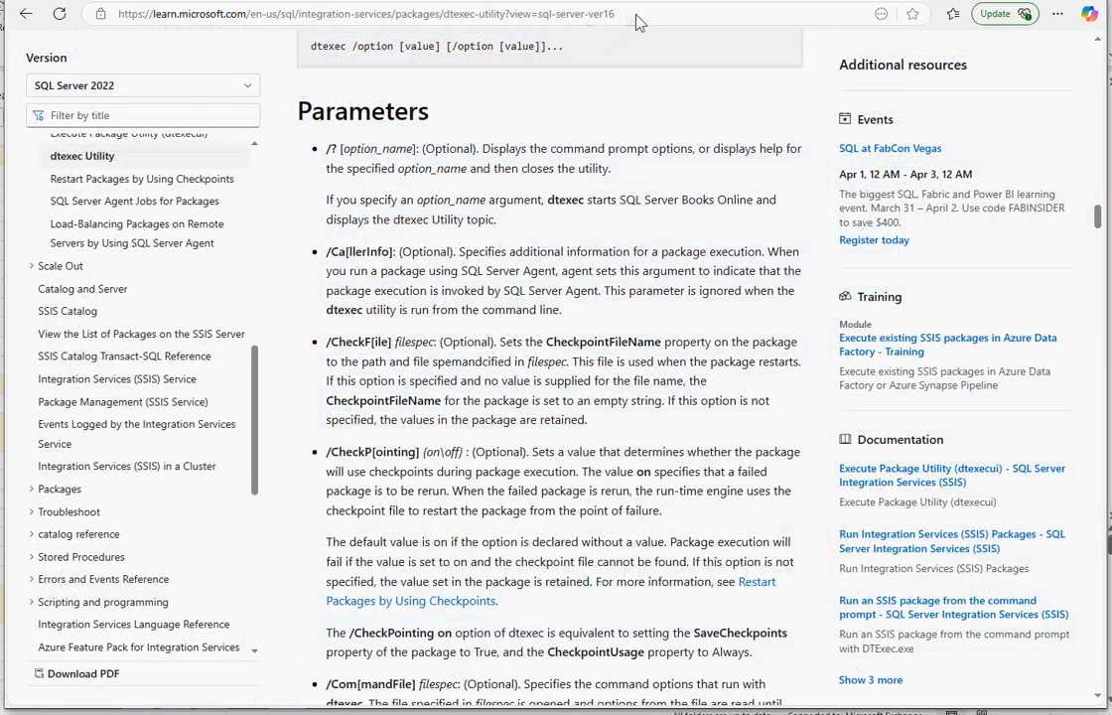
# Find the /Conf[igFile] option in the Parameters section of the dtexec documentation and highlight its name.
pyautogui.click(638, 18)
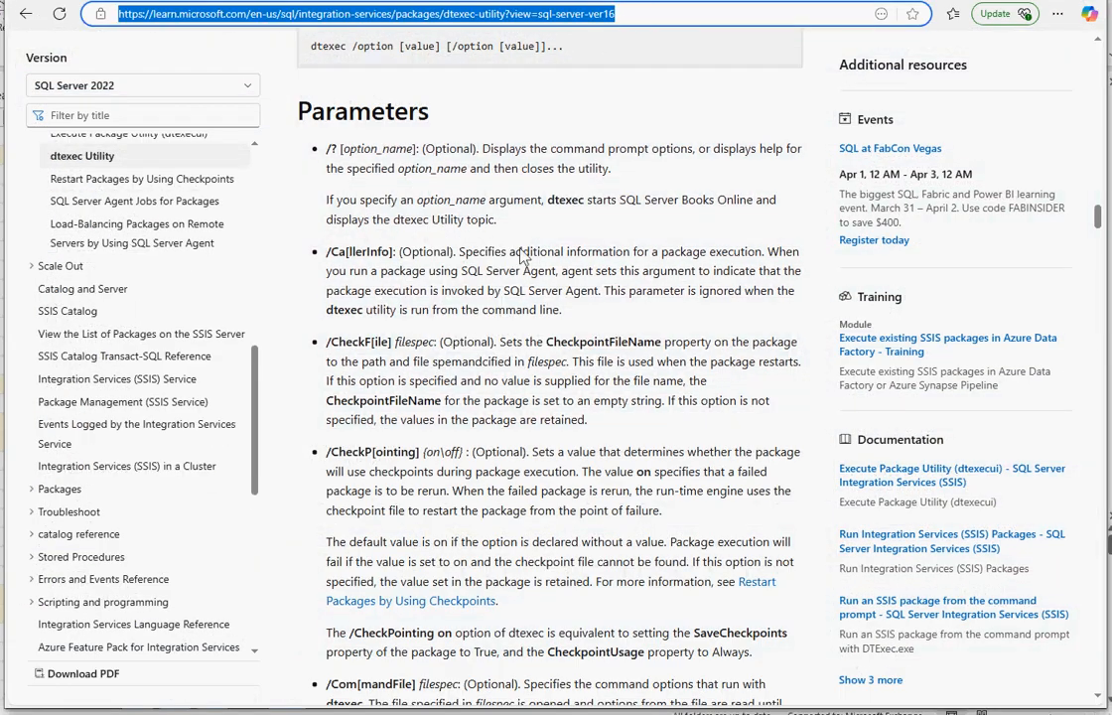
pyautogui.click(455, 224)
pyautogui.scroll(-2, 500, 276)
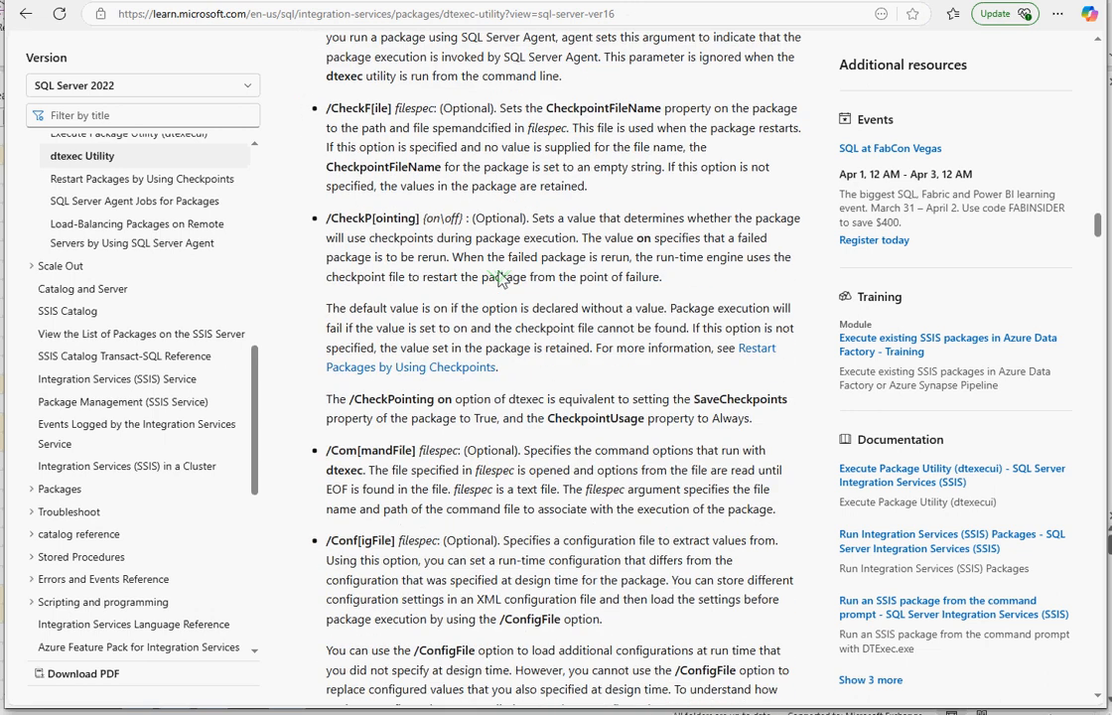
pyautogui.scroll(-4, 500, 279)
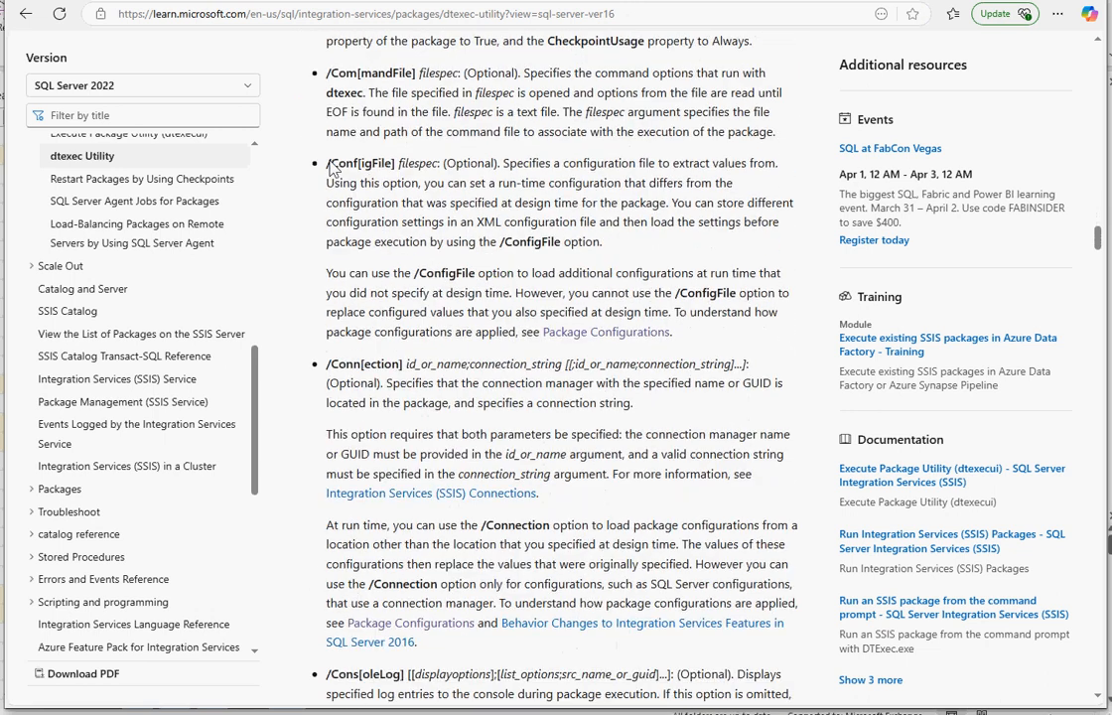
pyautogui.moveTo(329, 165); pyautogui.dragTo(356, 166)
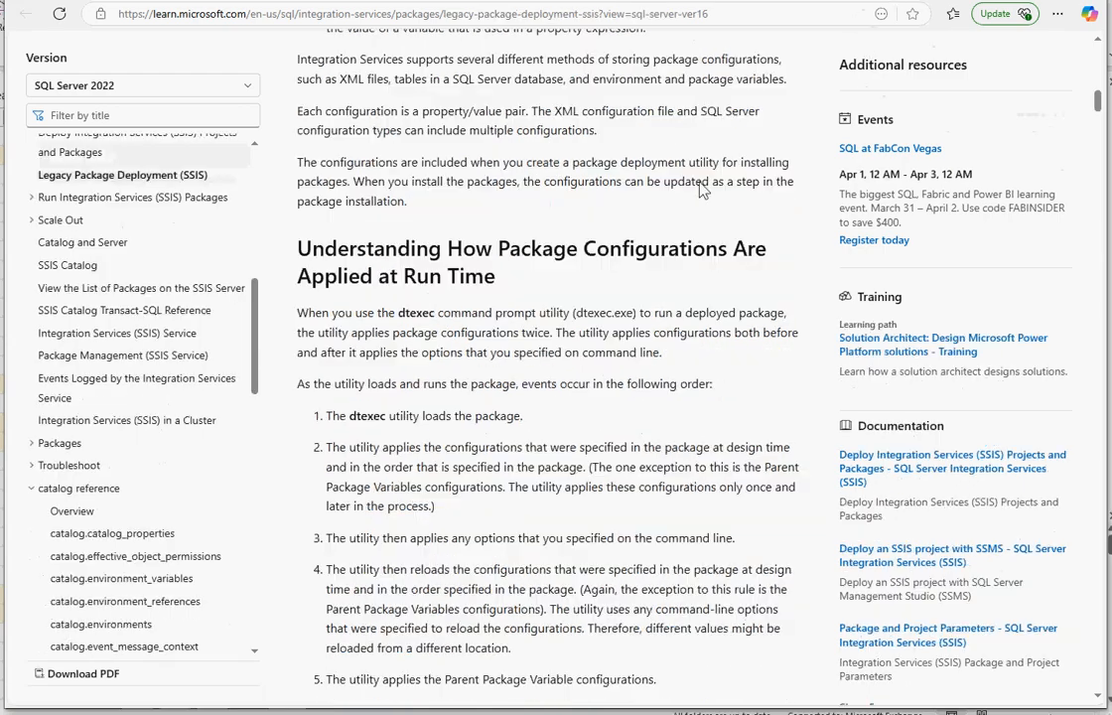
# Read how package configurations are applied at run time on the Legacy Package Deployment page, highlighting the /ConfigFile usage and restriction statements.
pyautogui.scroll(-4, 695, 202)
pyautogui.scroll(-1, 693, 203)
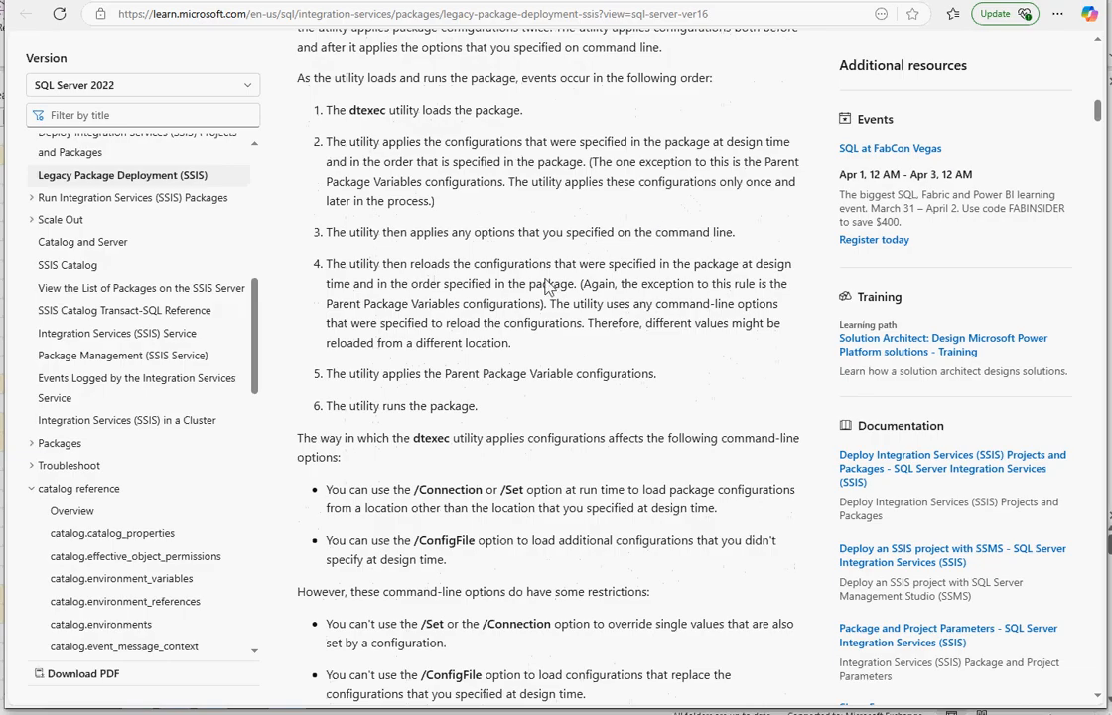
pyautogui.scroll(-3, 545, 285)
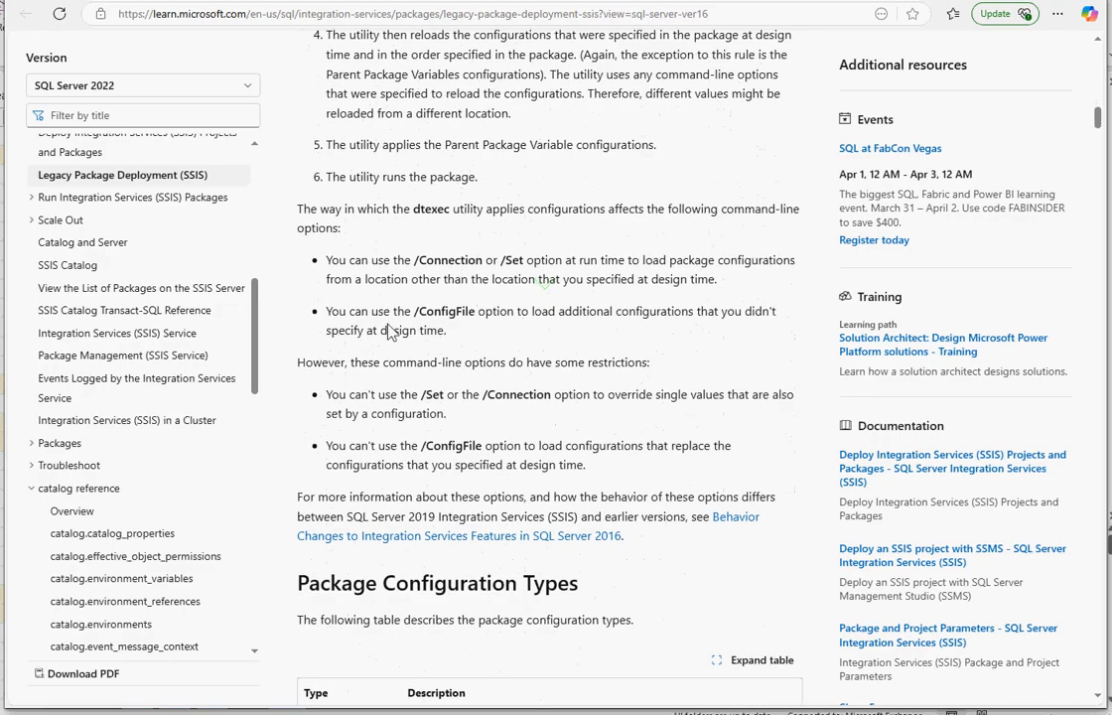
pyautogui.moveTo(327, 314); pyautogui.dragTo(461, 333)
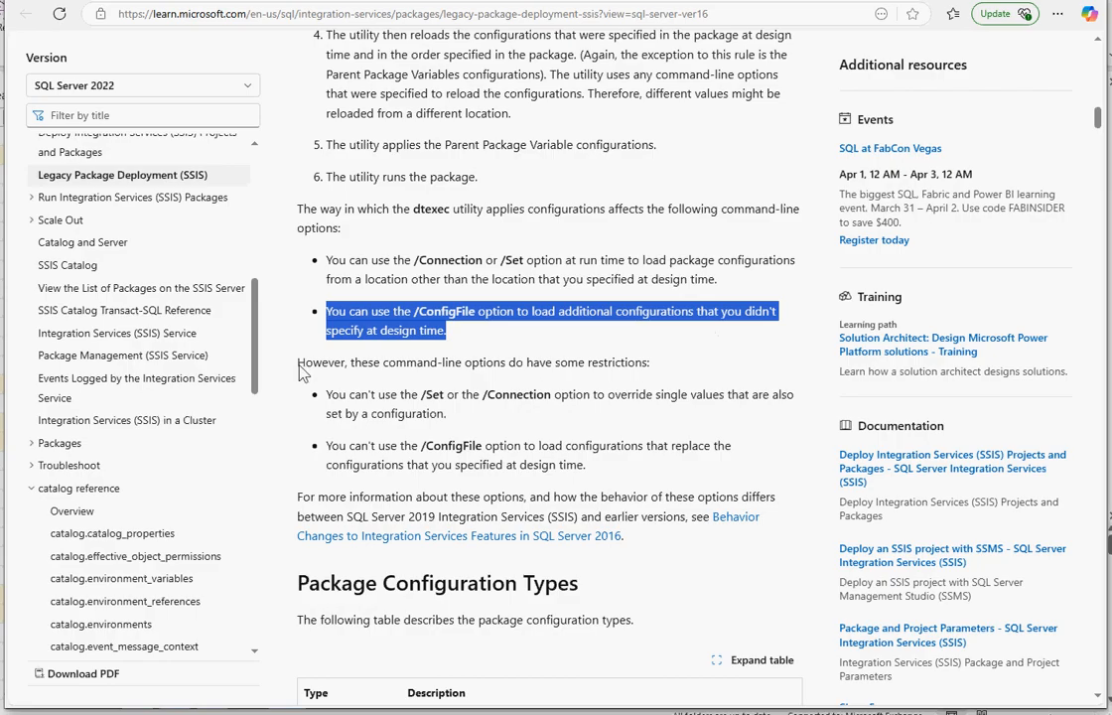
pyautogui.moveTo(297, 363); pyautogui.dragTo(643, 364)
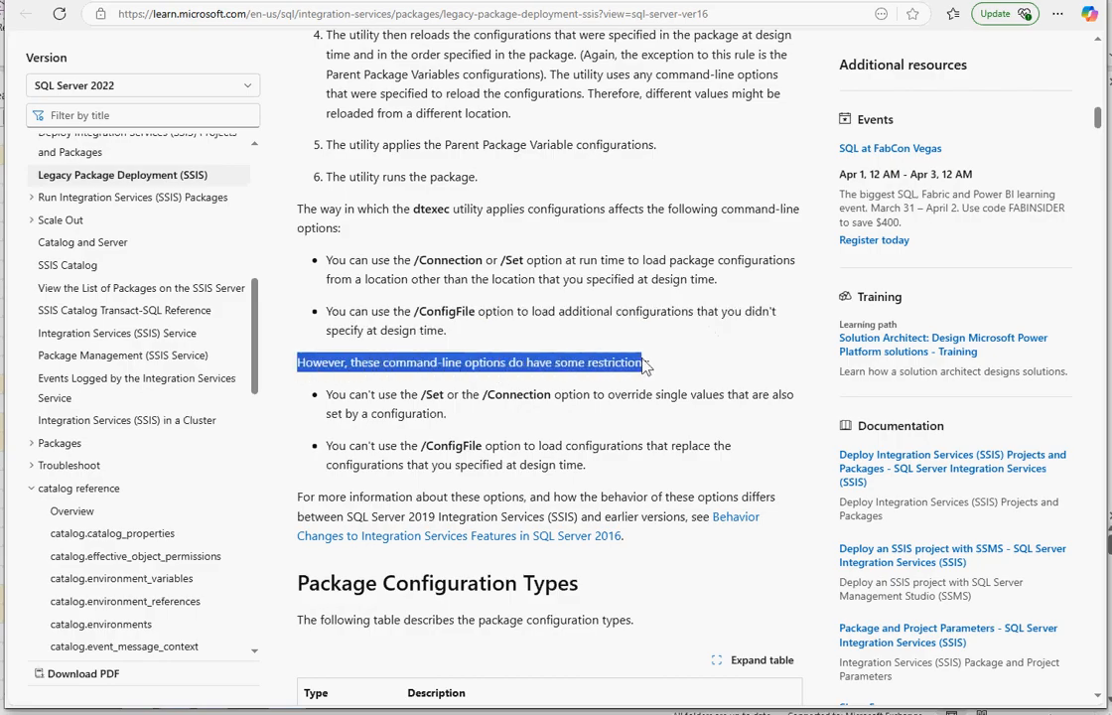
pyautogui.moveTo(330, 452); pyautogui.dragTo(606, 468)
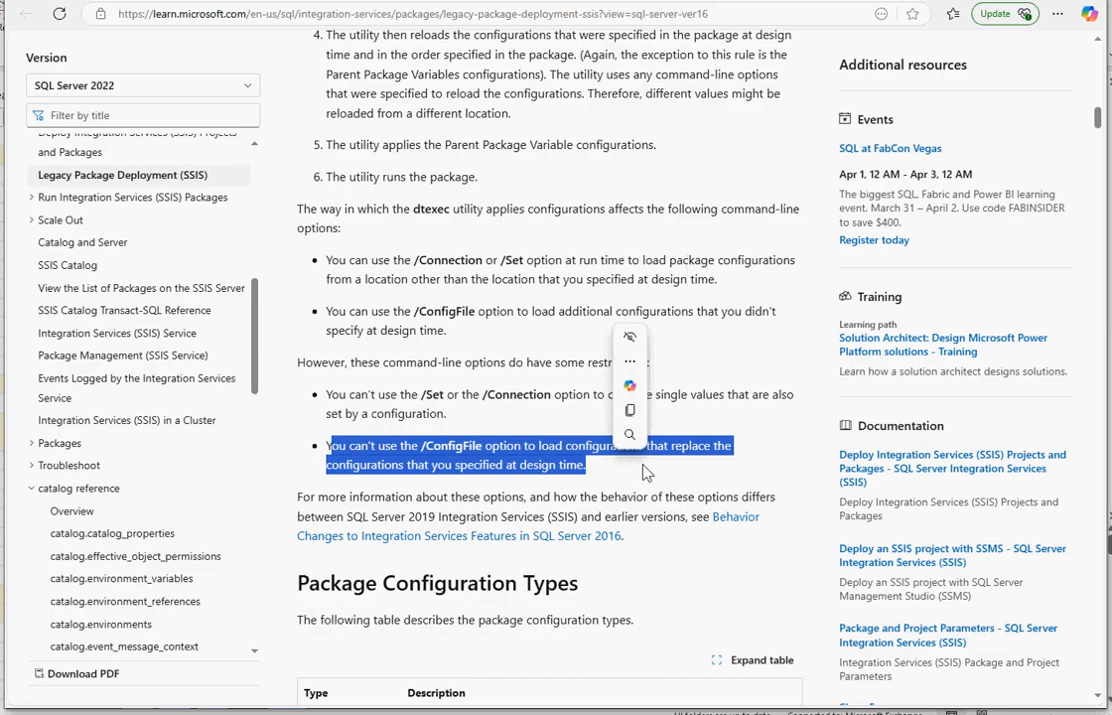
# Switch back to Visual Studio and inspect the TestSSISConfig variable's value and expression in the Variables window, closing it again.
pyautogui.click(1017, 2)
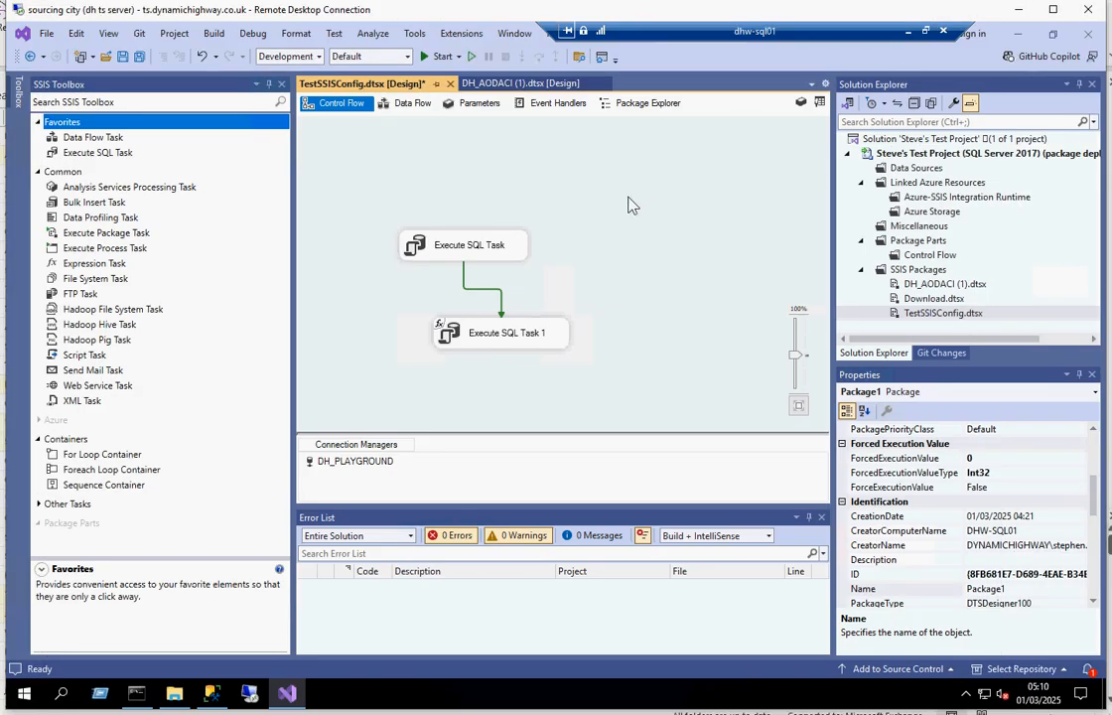
pyautogui.click(801, 102)
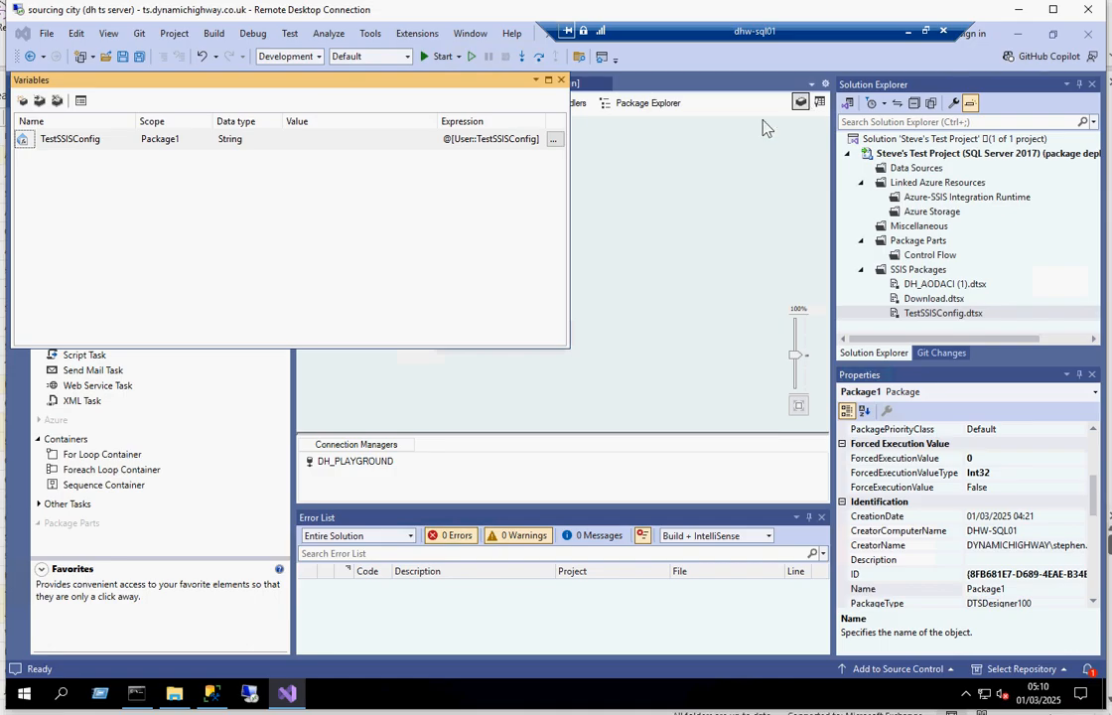
pyautogui.click(305, 144)
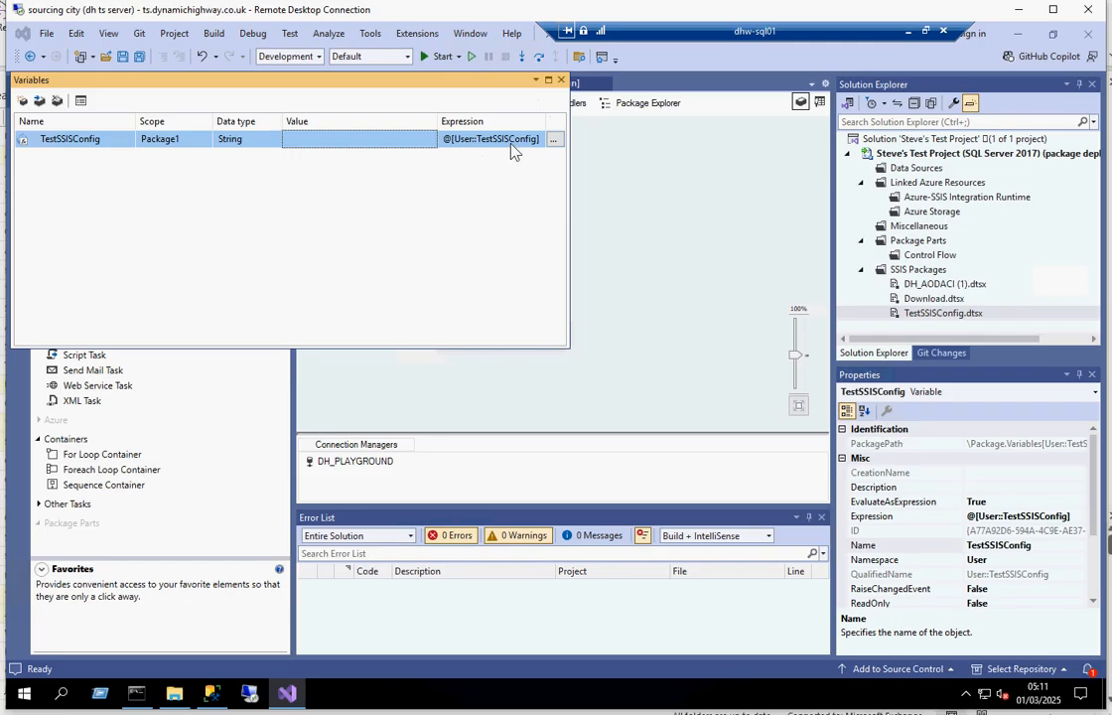
pyautogui.click(560, 80)
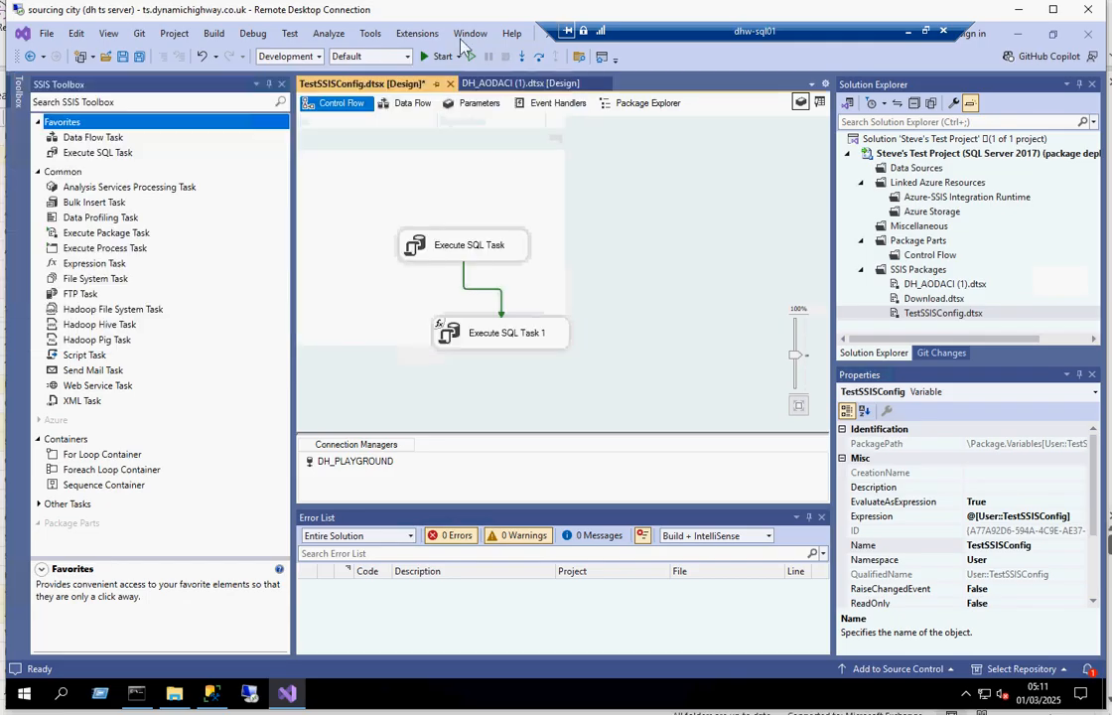
# Review the TestSSISConfig package's configurations list in the Package Configurations Organizer and close the dialog.
pyautogui.click(422, 33)
pyautogui.click(415, 33)
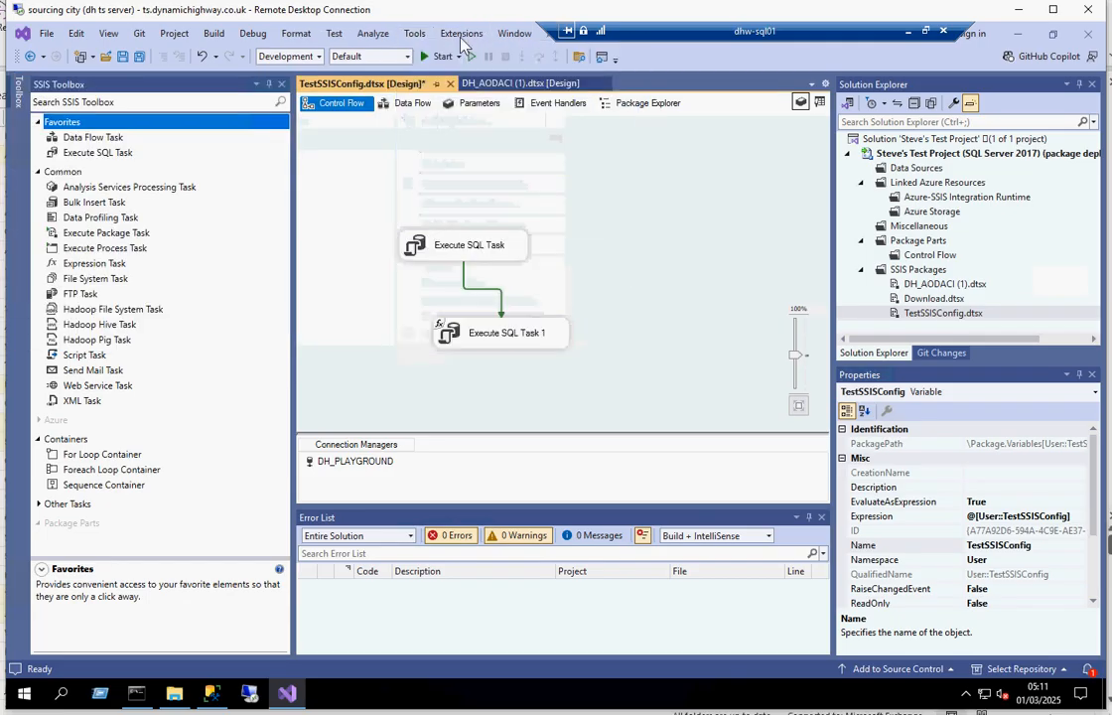
pyautogui.click(462, 33)
pyautogui.moveTo(566, 60)
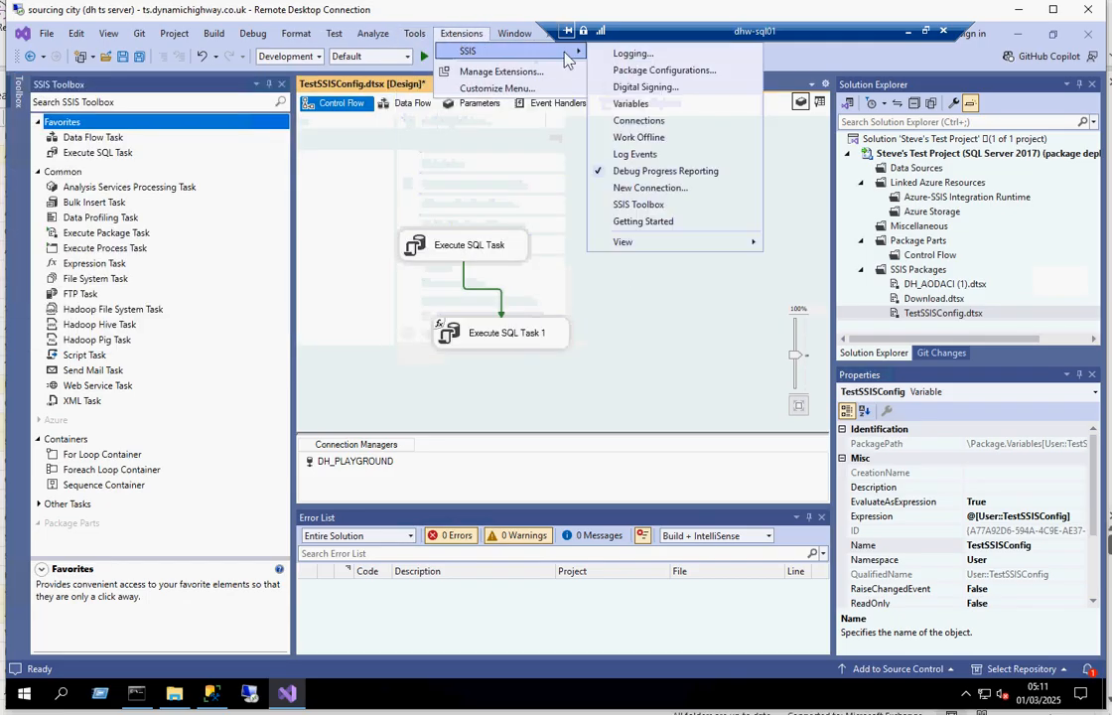
pyautogui.click(655, 70)
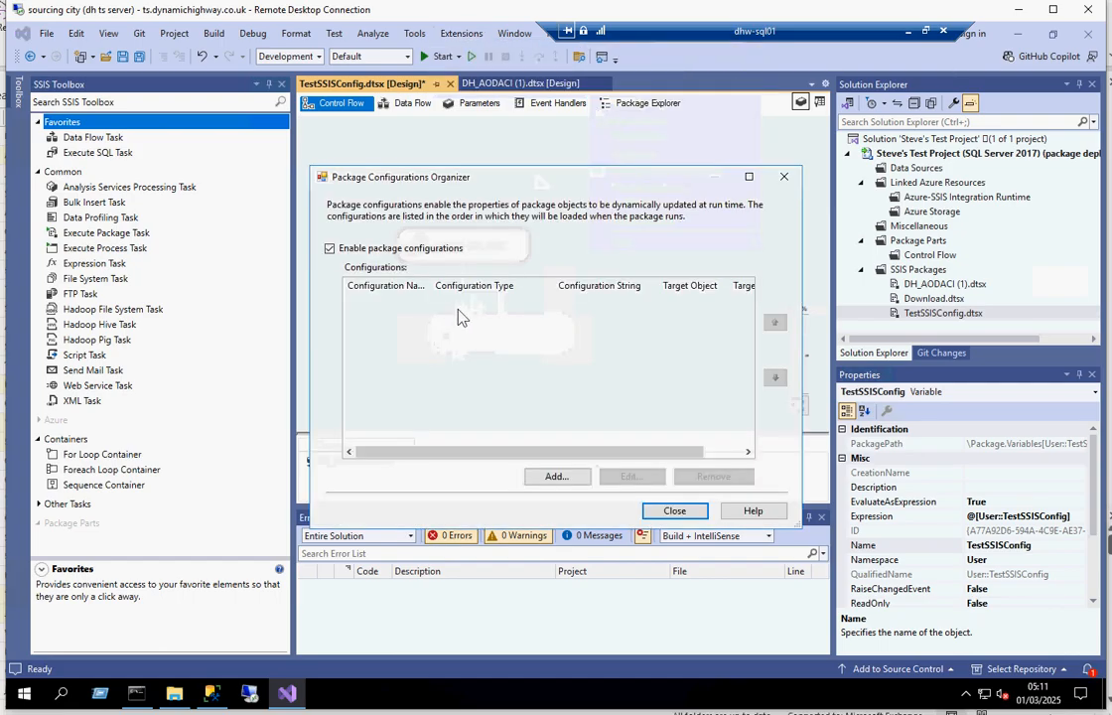
pyautogui.click(674, 511)
# Recheck the package's variable list, and inspect the Value property of User::TestSSISConfig through the Package Explorer.
pyautogui.click(800, 103)
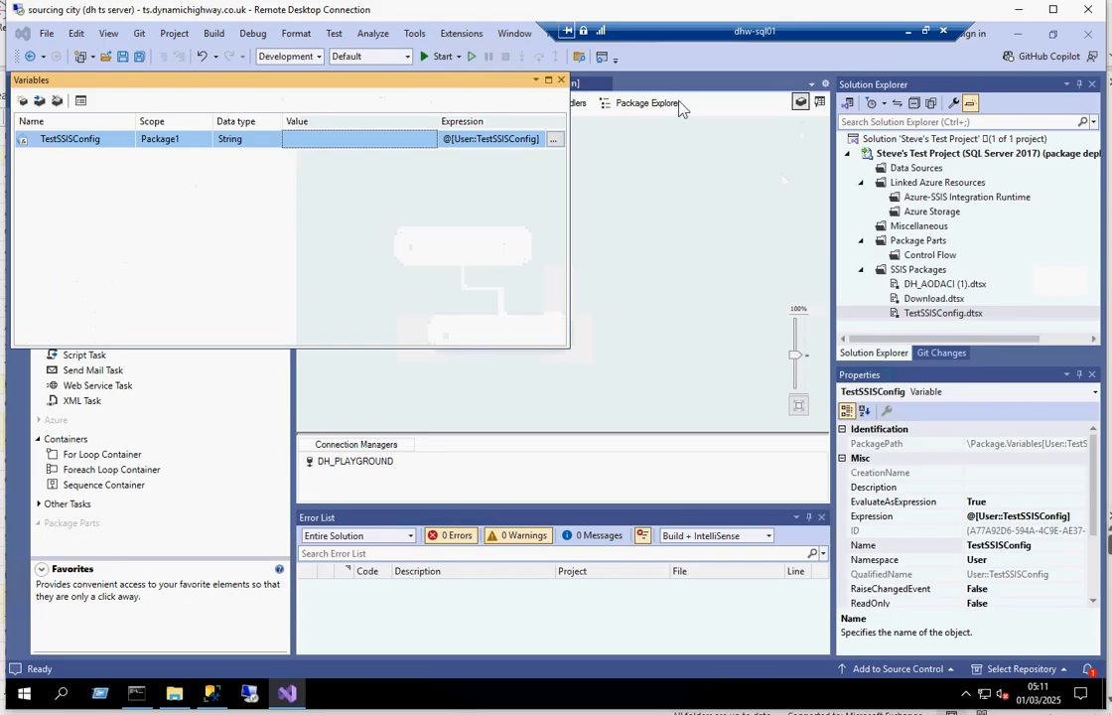
pyautogui.click(561, 81)
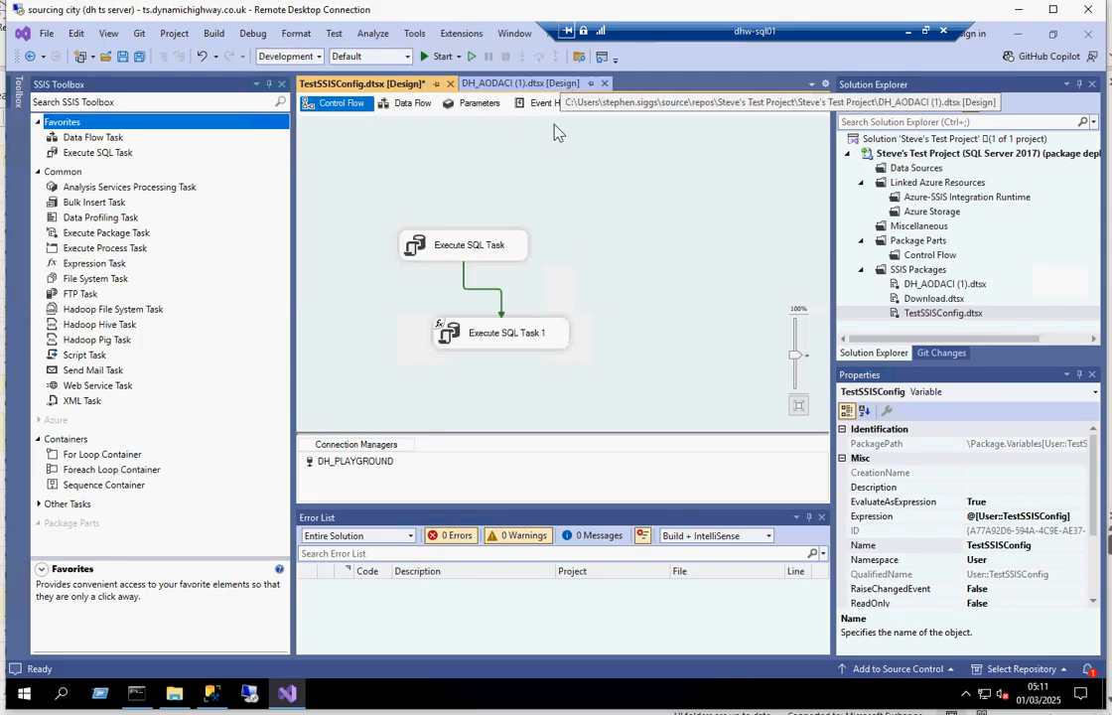
pyautogui.click(626, 105)
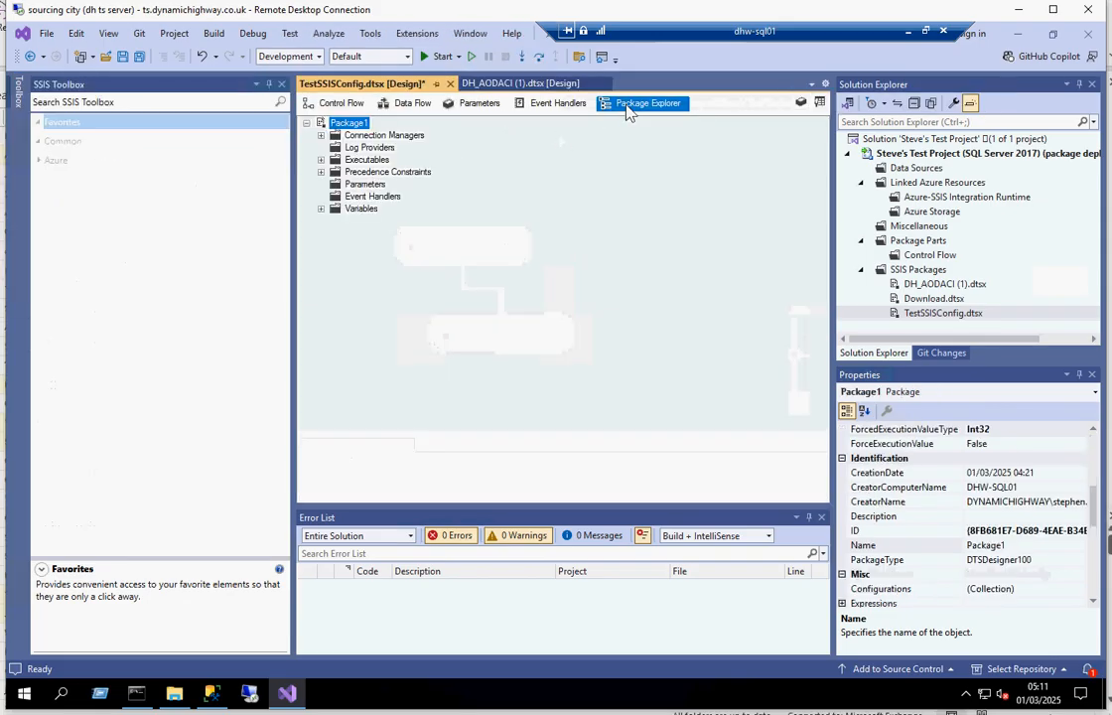
pyautogui.click(321, 209)
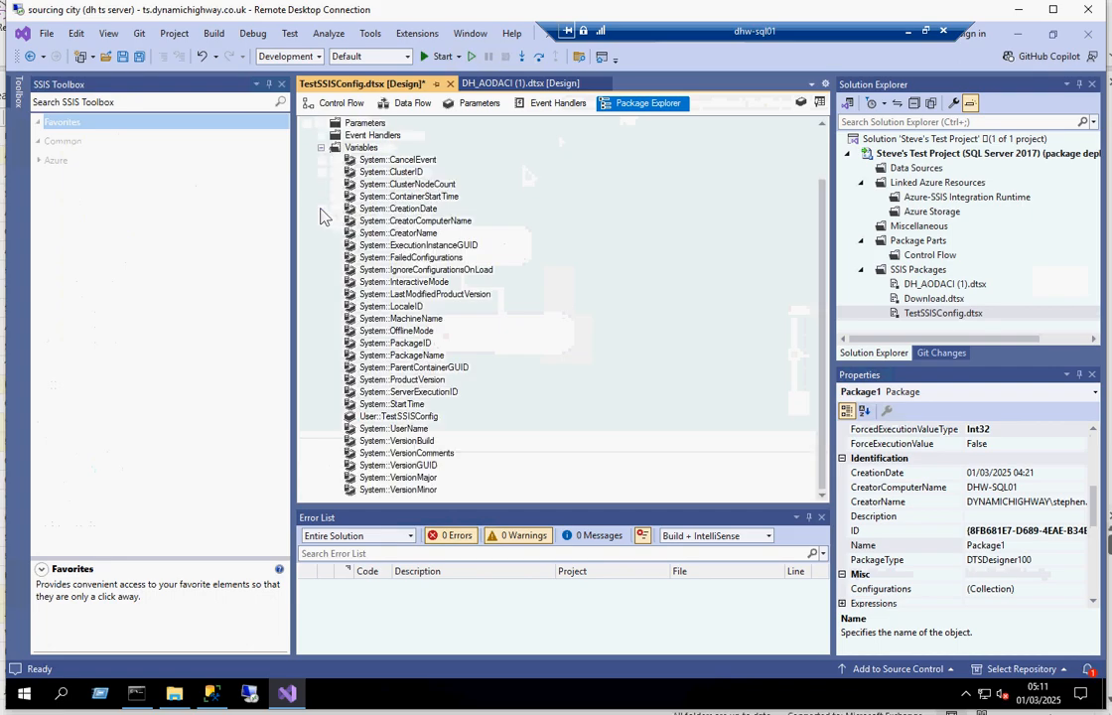
pyautogui.click(408, 419)
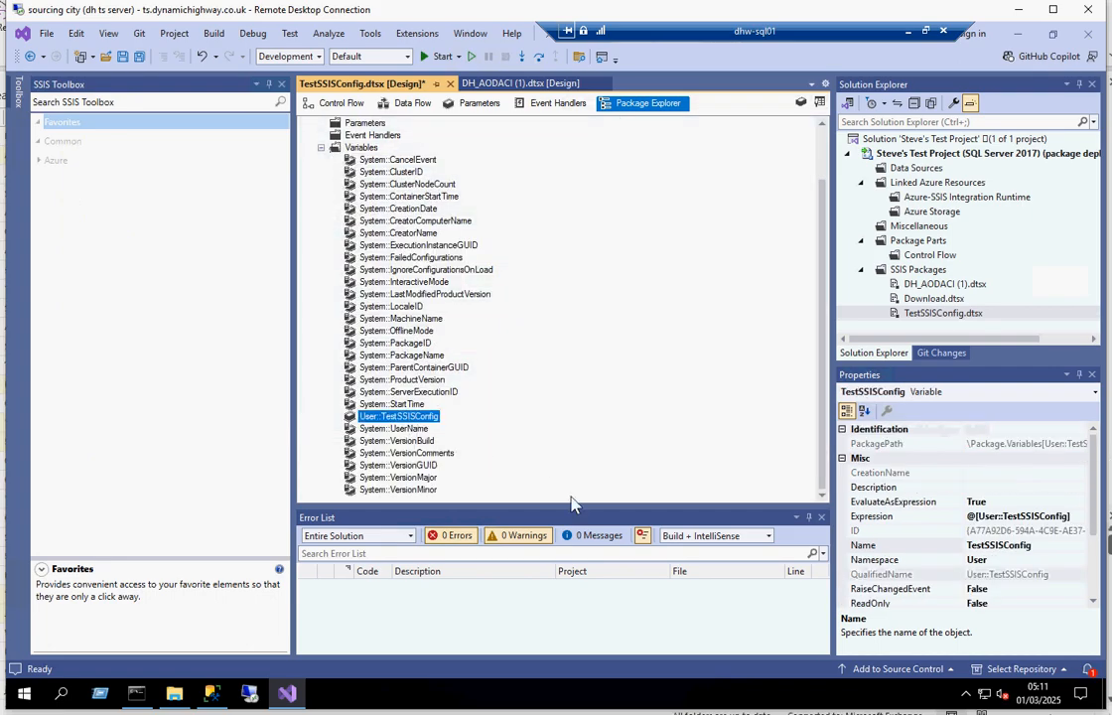
pyautogui.scroll(-2, 1015, 596)
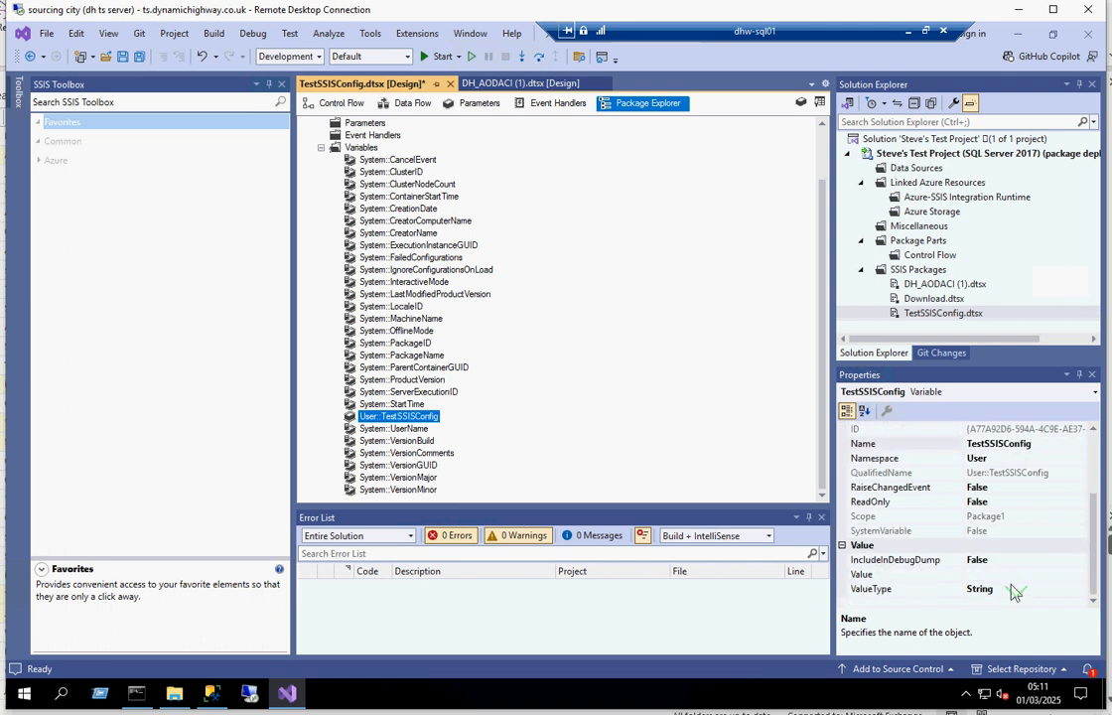
pyautogui.click(1003, 576)
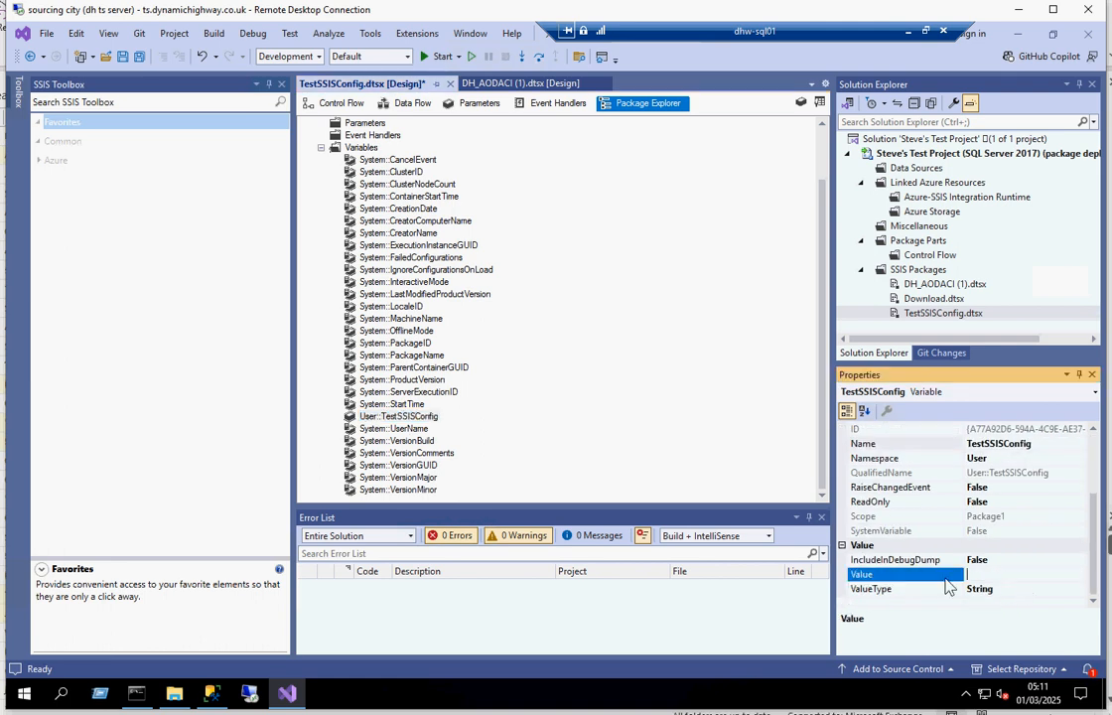